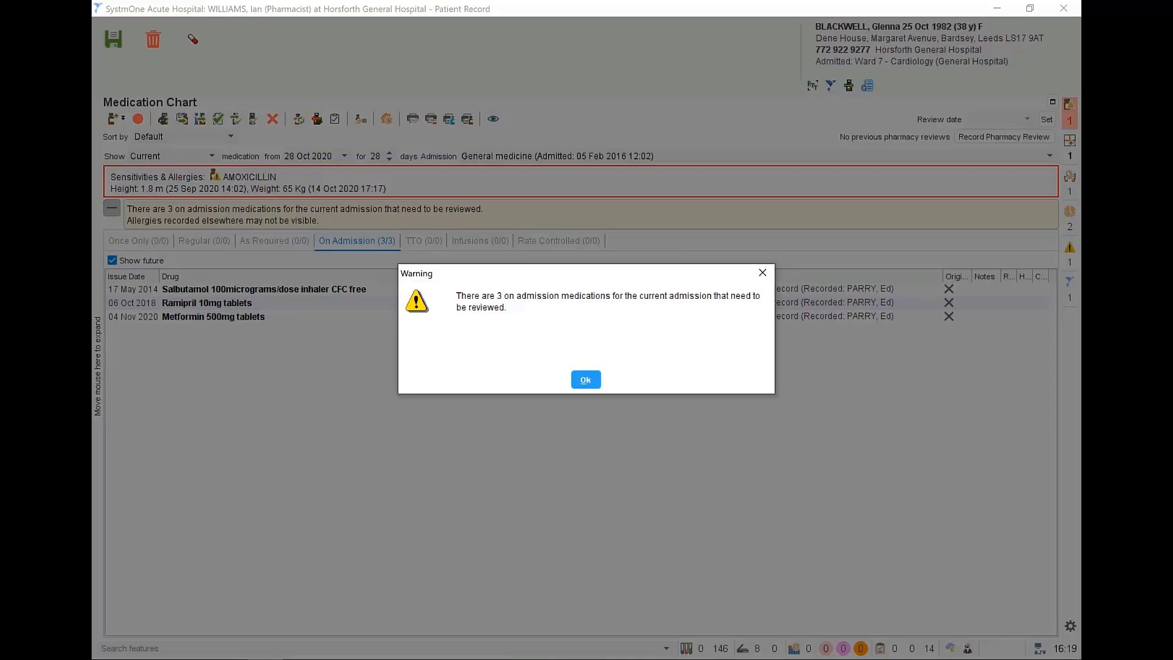
# - In the admission medication review, stop metformin, re-prescribe ramipril as regular and salbutamol as required
pyautogui.press('Return')
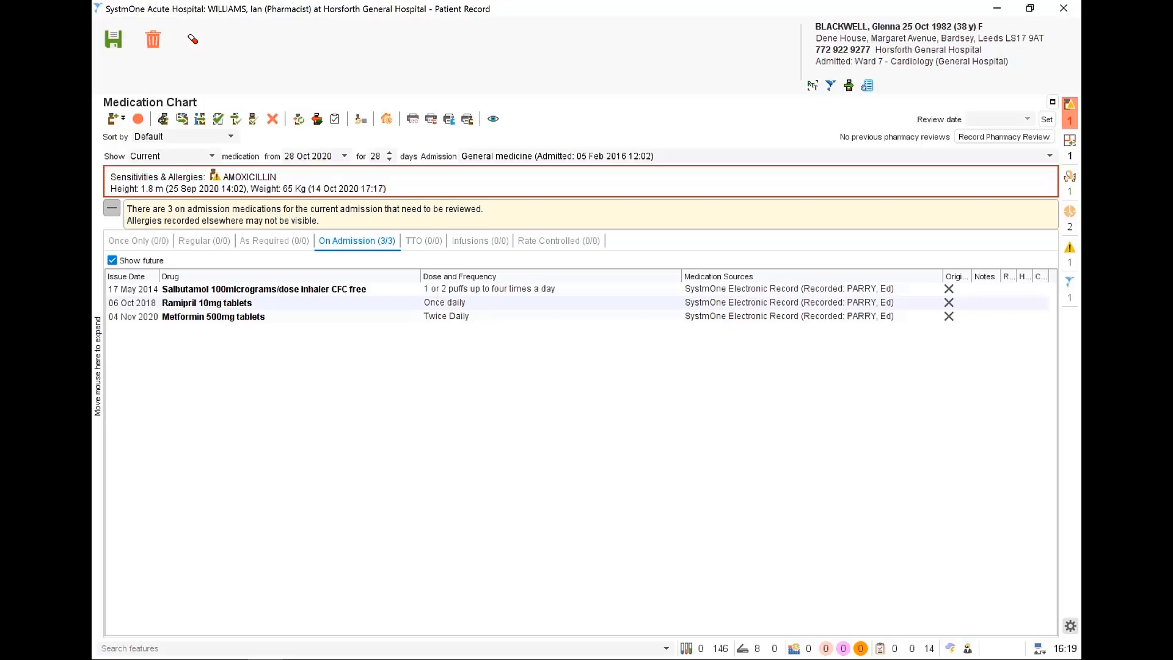
pyautogui.click(182, 118)
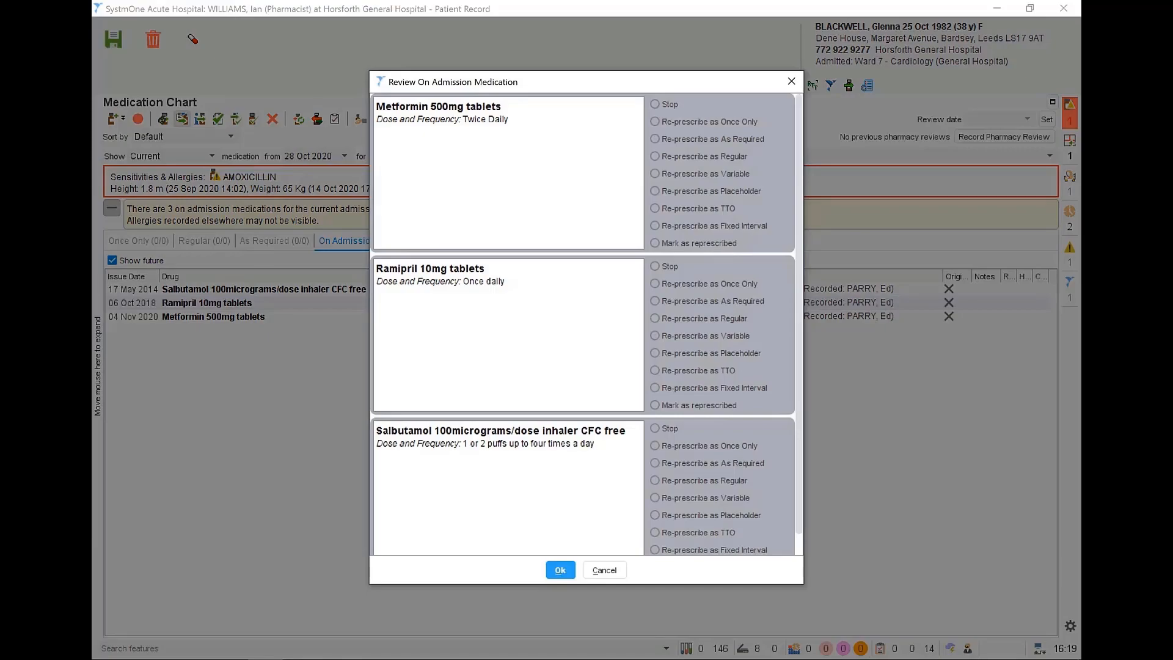
pyautogui.click(655, 105)
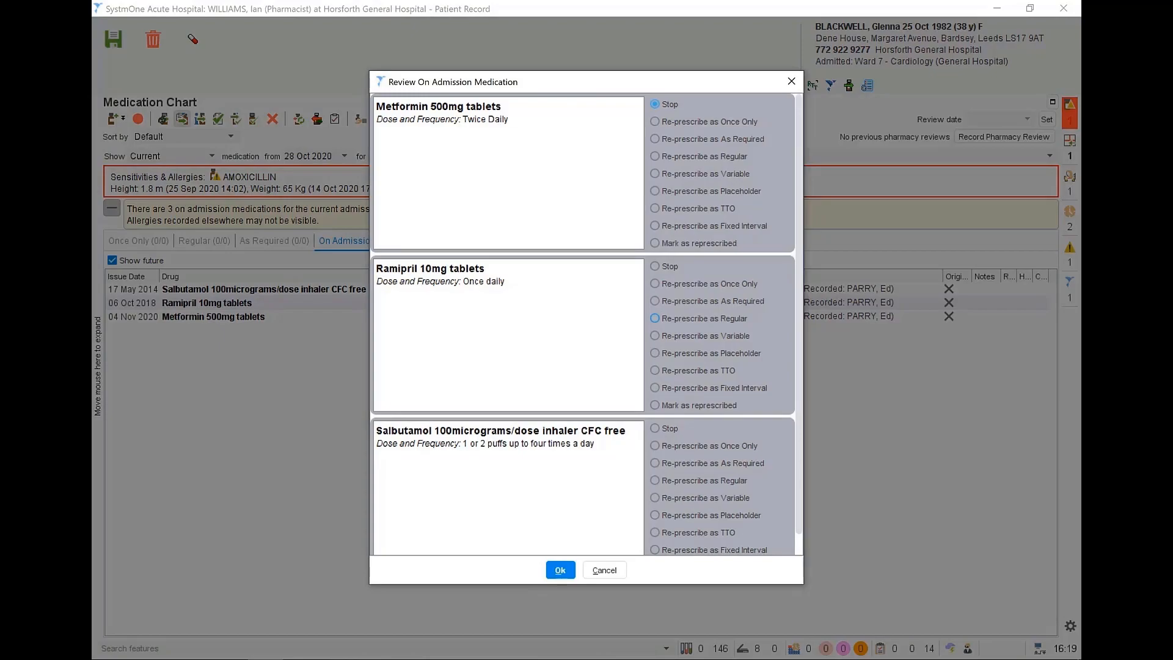
pyautogui.click(655, 319)
pyautogui.click(655, 463)
pyautogui.click(560, 570)
# - Stop metformin as 'Medication suspended' and choose ramipril's Evening Dose entry despite its warnings
pyautogui.click(483, 316)
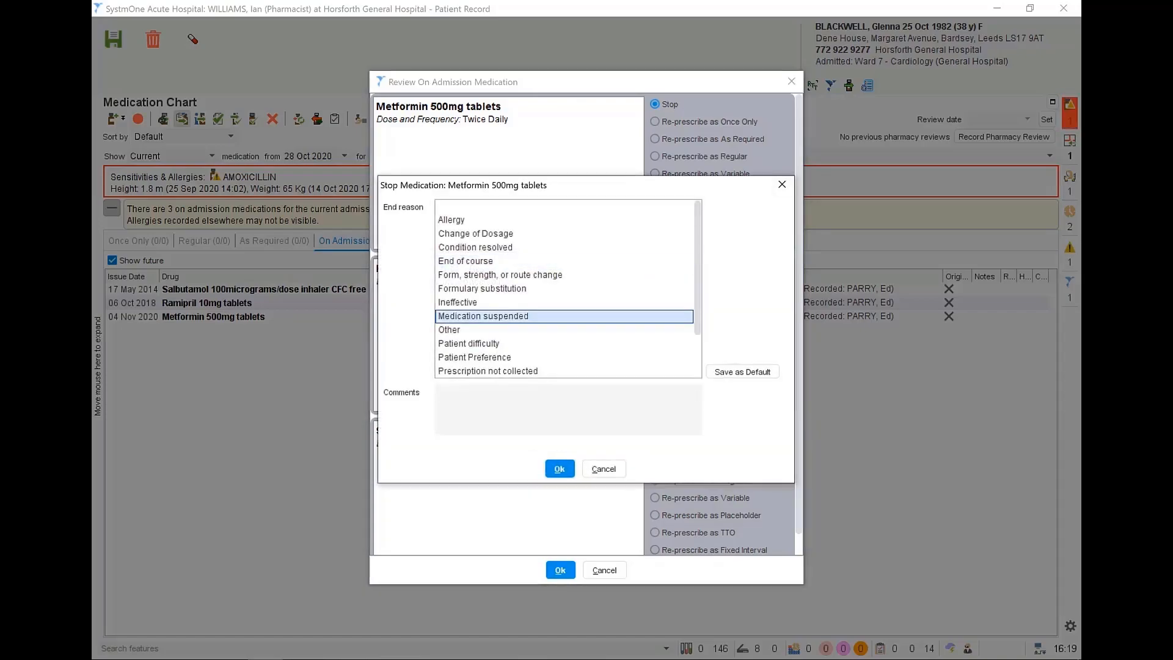
pyautogui.press('Return')
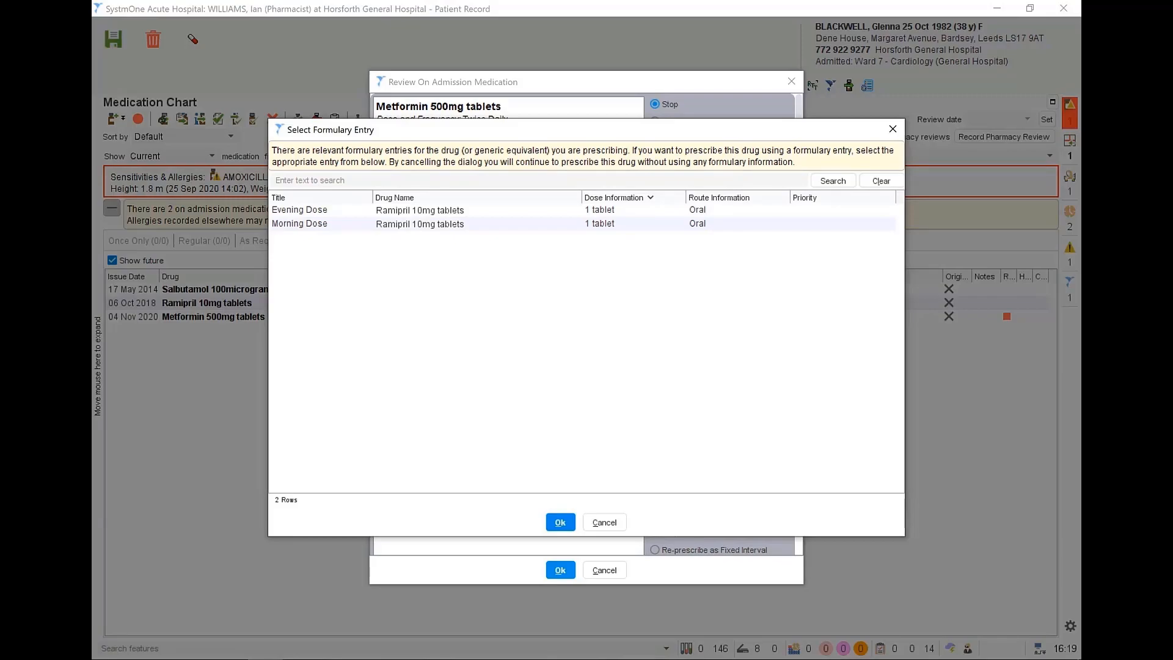
pyautogui.doubleClick(419, 210)
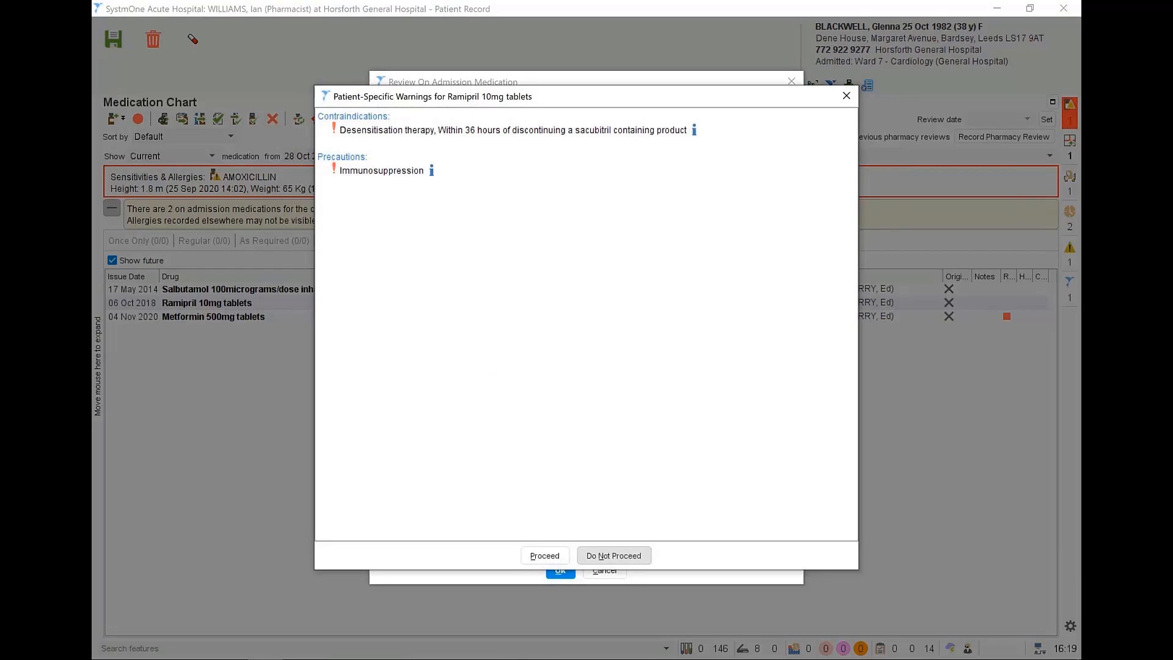
pyautogui.click(544, 556)
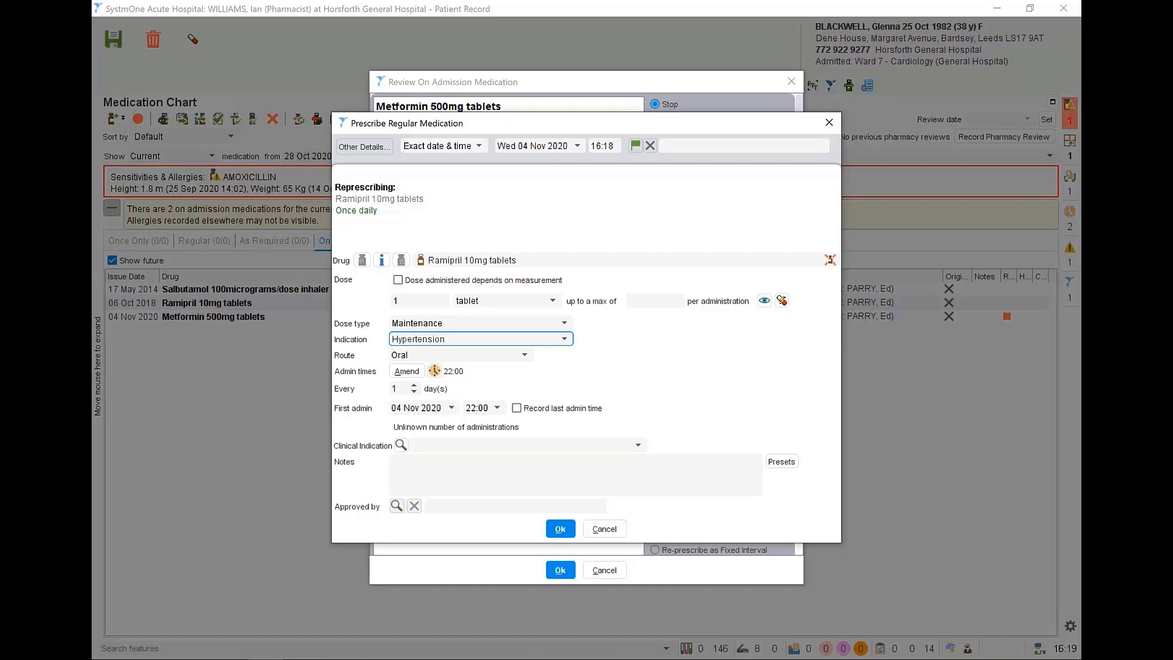
# - Confirm regular ramipril 10mg and prescribe the salbutamol inhaler as required despite its warnings
pyautogui.click(560, 529)
pyautogui.click(476, 210)
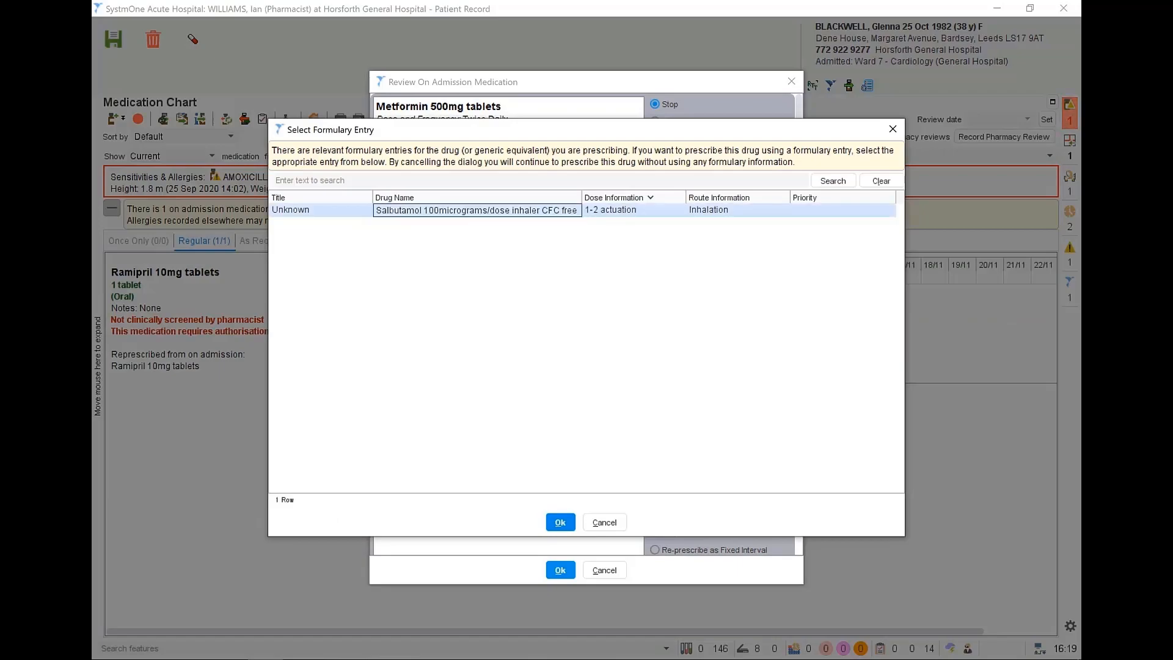
pyautogui.click(560, 523)
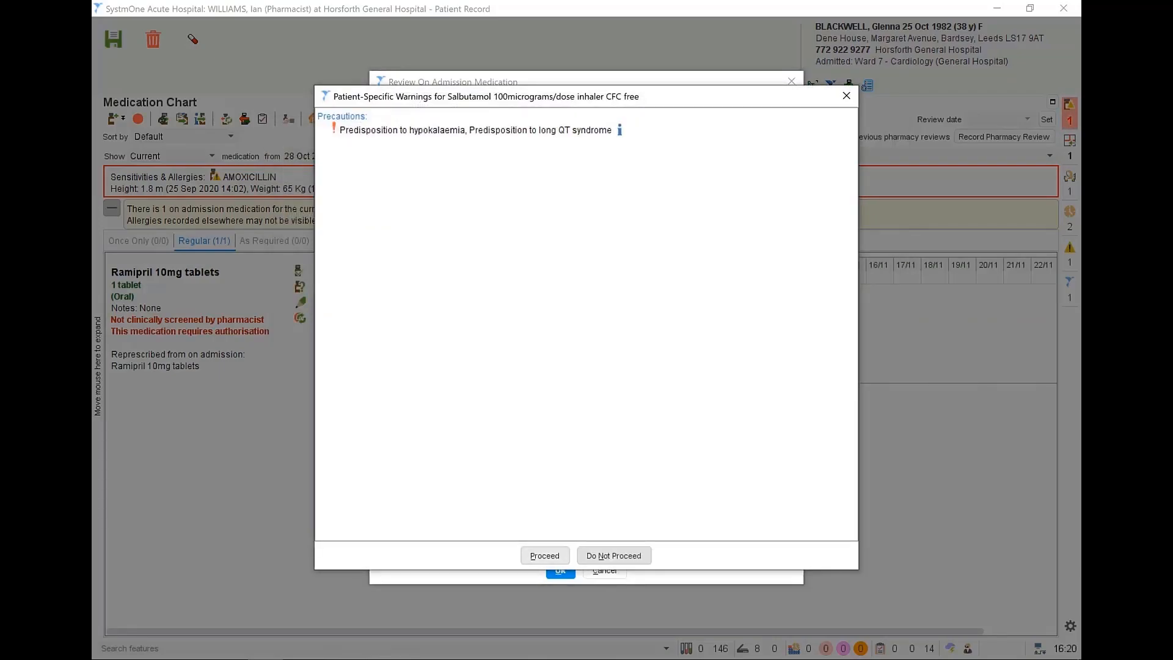
pyautogui.click(544, 556)
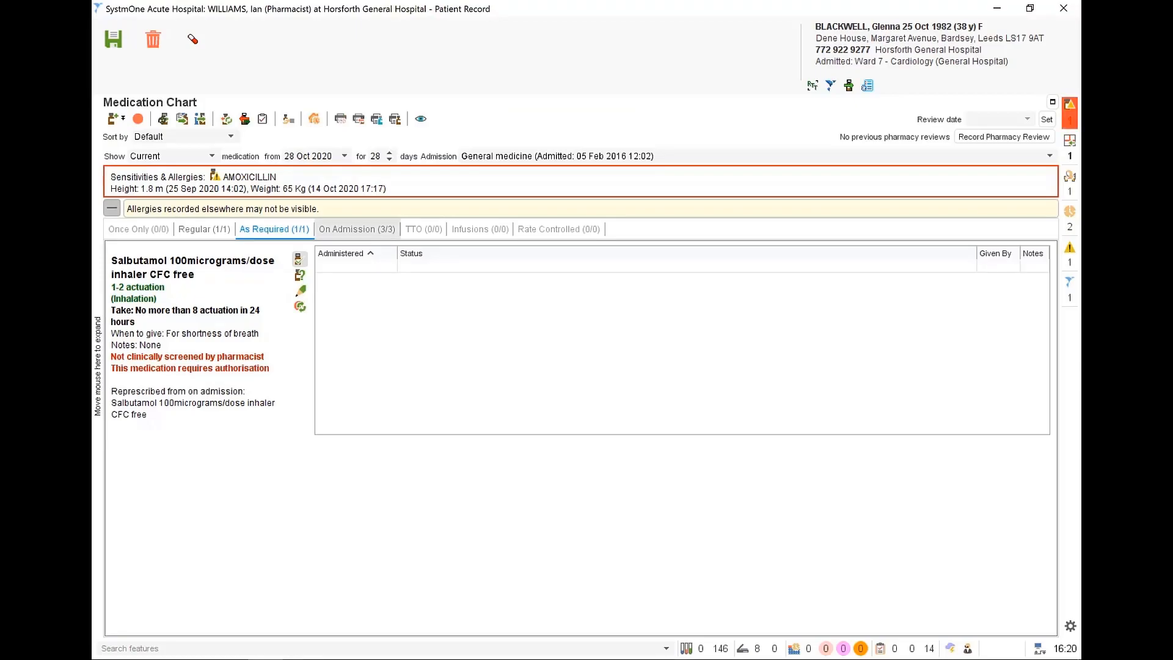
pyautogui.click(357, 229)
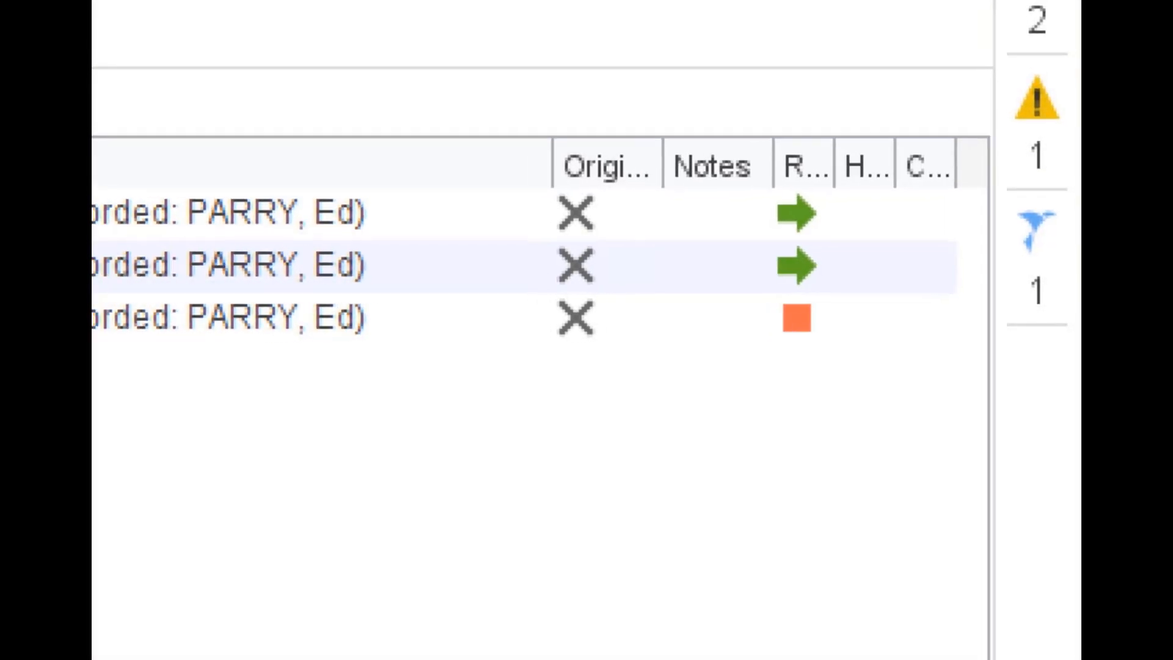
# - Record 'Patient's own medicines' as the information source for metformin
pyautogui.click(199, 118)
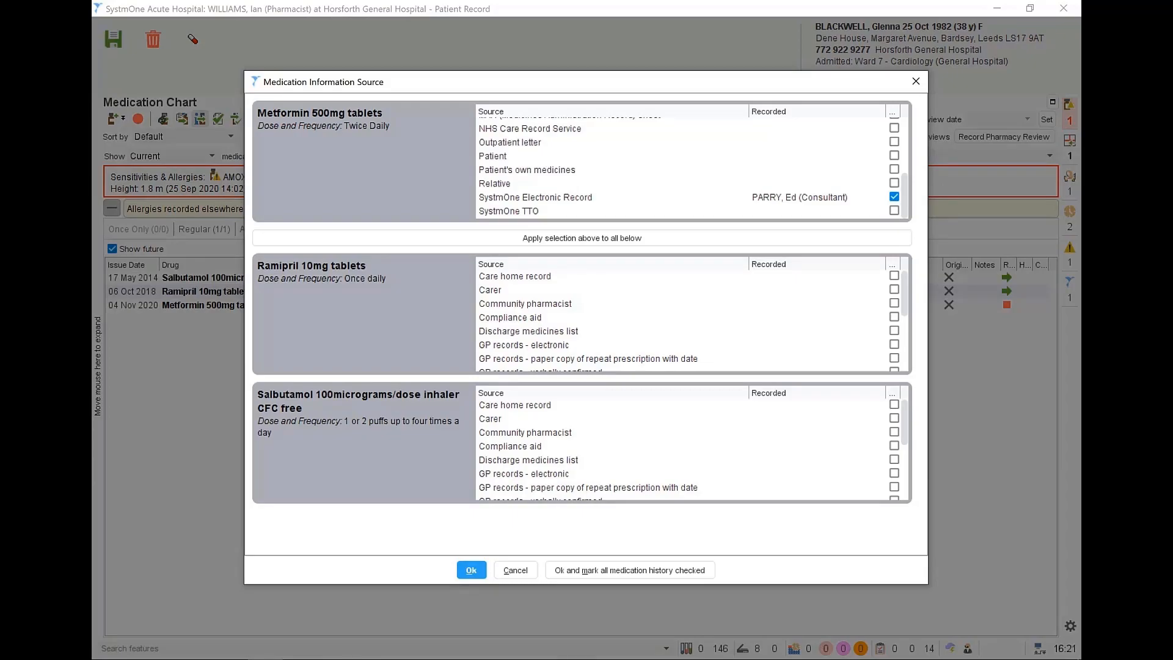
pyautogui.click(894, 169)
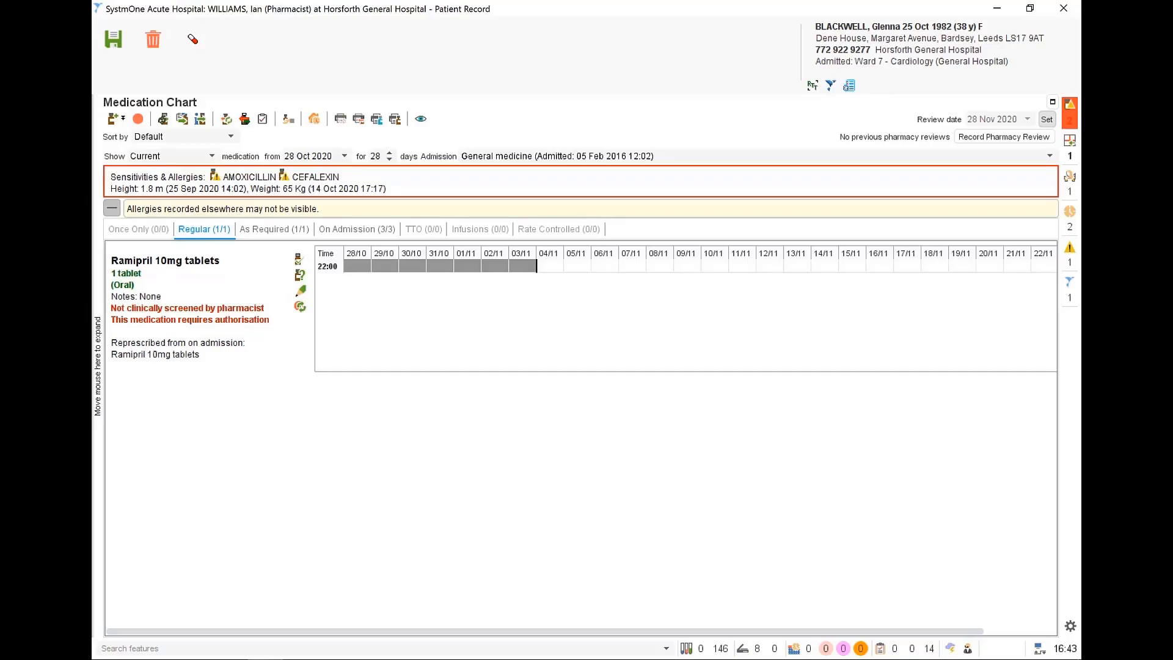
# - Complete a VTE risk assessment marking the patient at low risk of venous thromboembolism
pyautogui.click(116, 118)
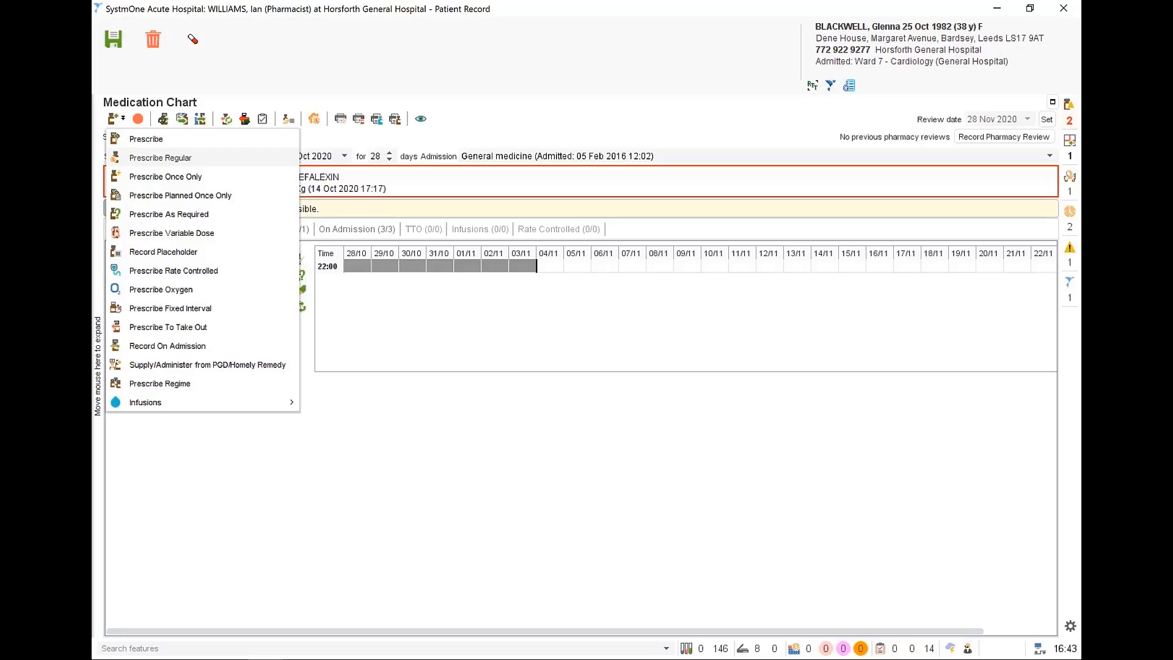
pyautogui.click(161, 157)
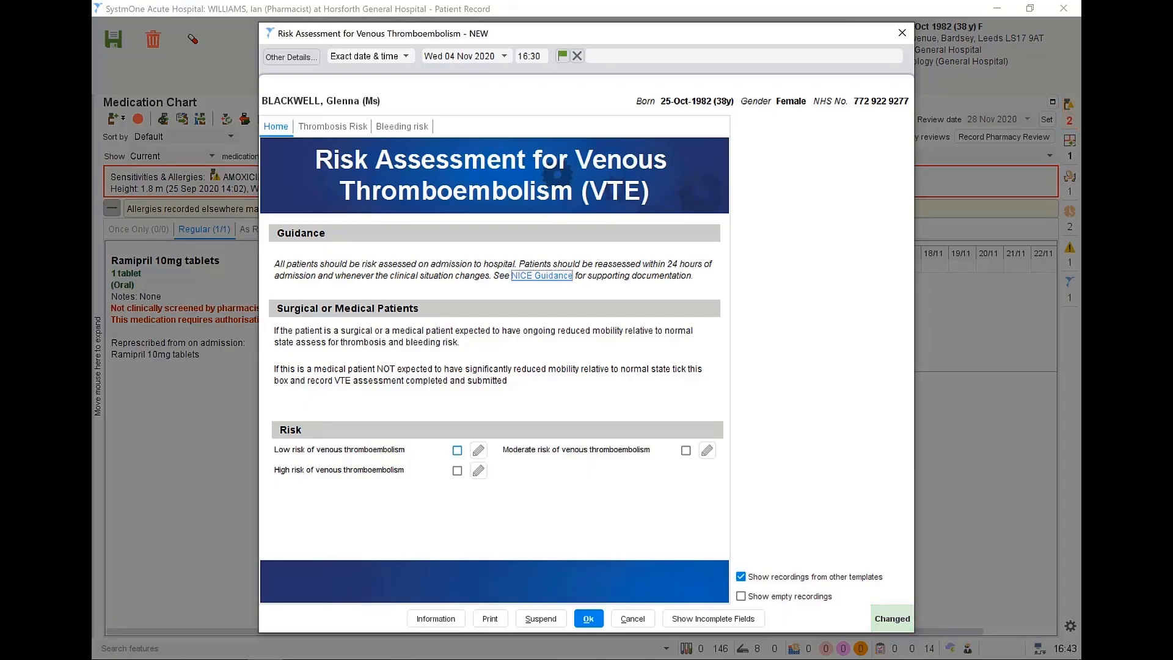
pyautogui.click(457, 451)
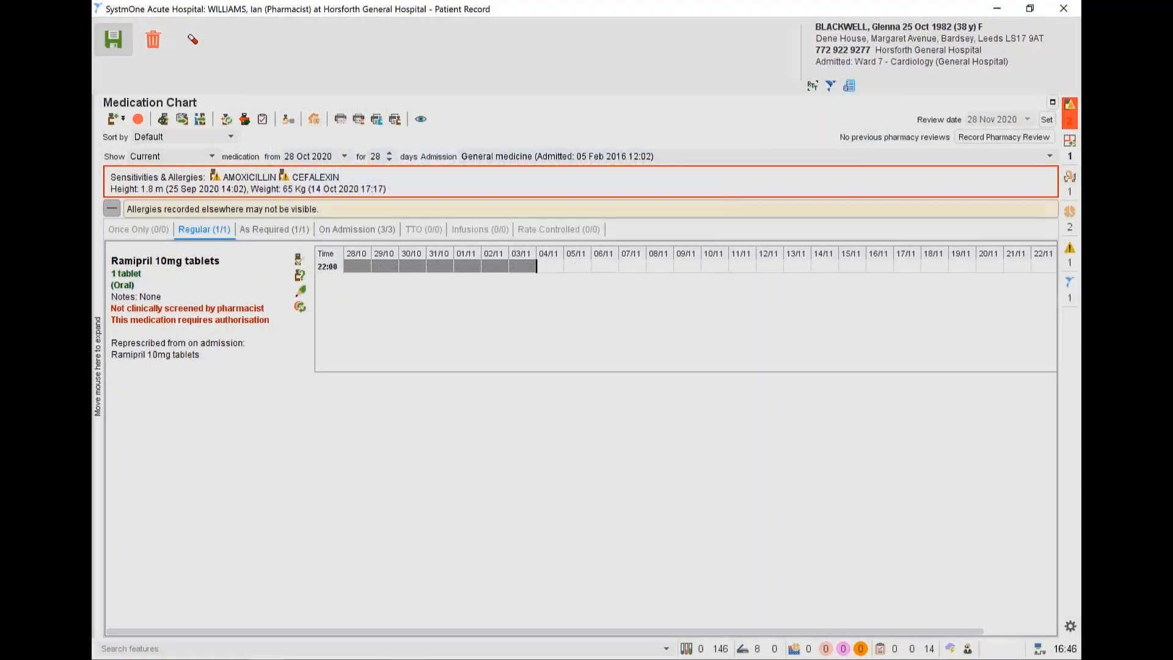
# - Choose the PRN Cyclizine PO/IV/IM regime under Nausea and Vomiting
pyautogui.click(117, 119)
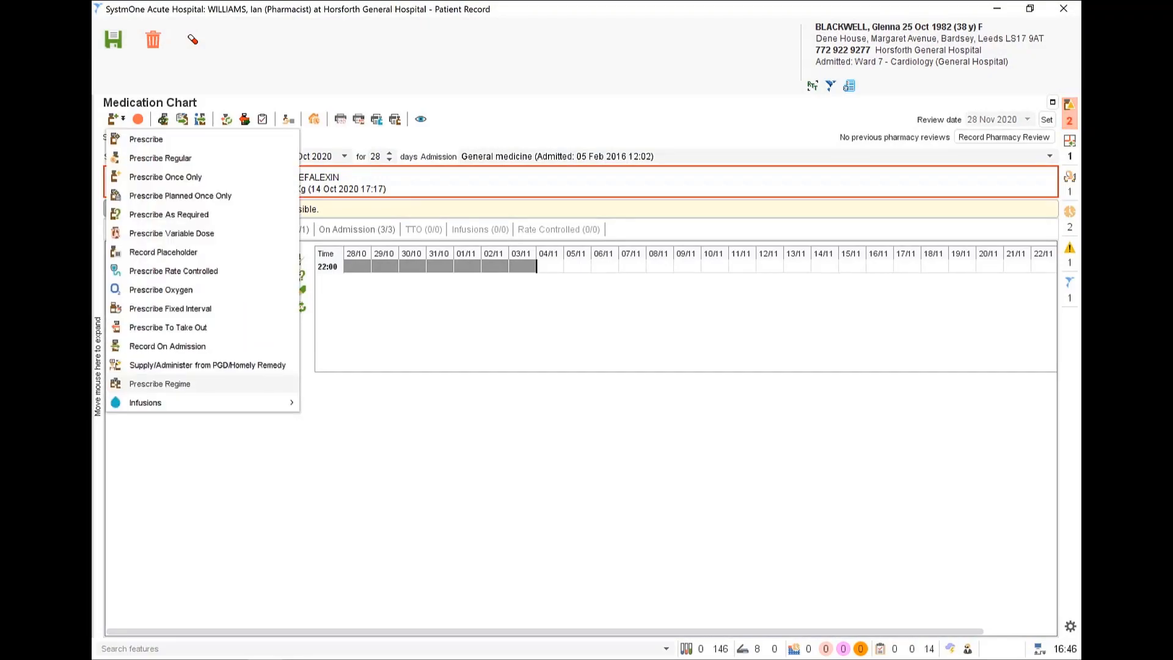
pyautogui.click(160, 384)
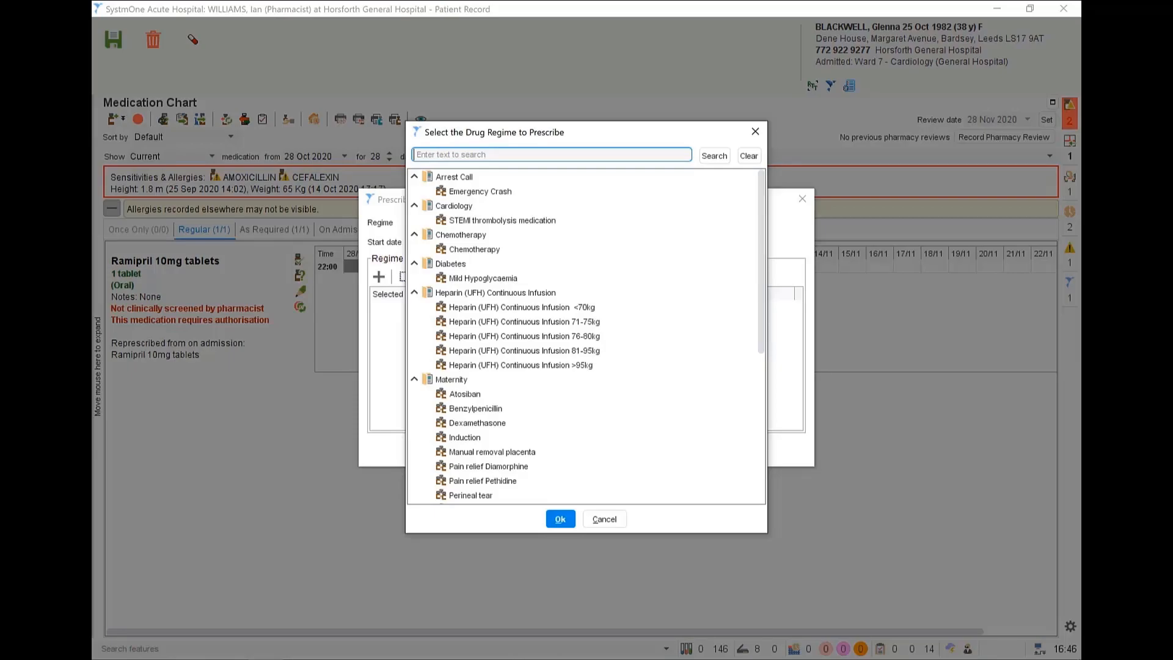
pyautogui.scroll(-4, 586, 336)
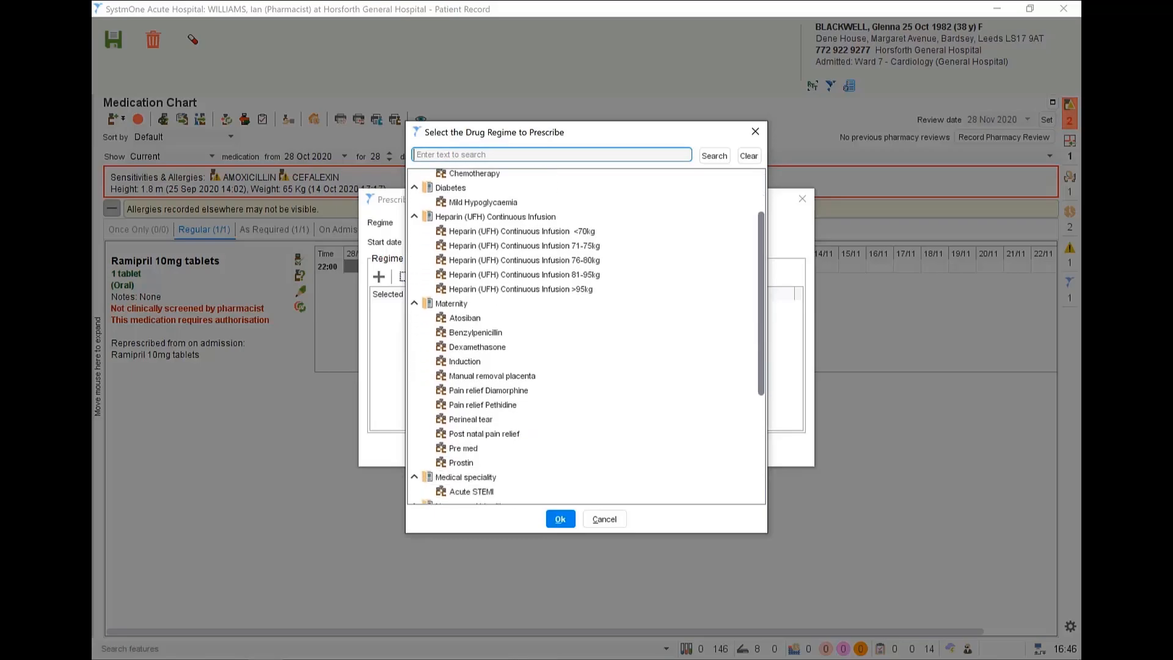
pyautogui.scroll(-1, 586, 336)
pyautogui.scroll(-1, 585, 336)
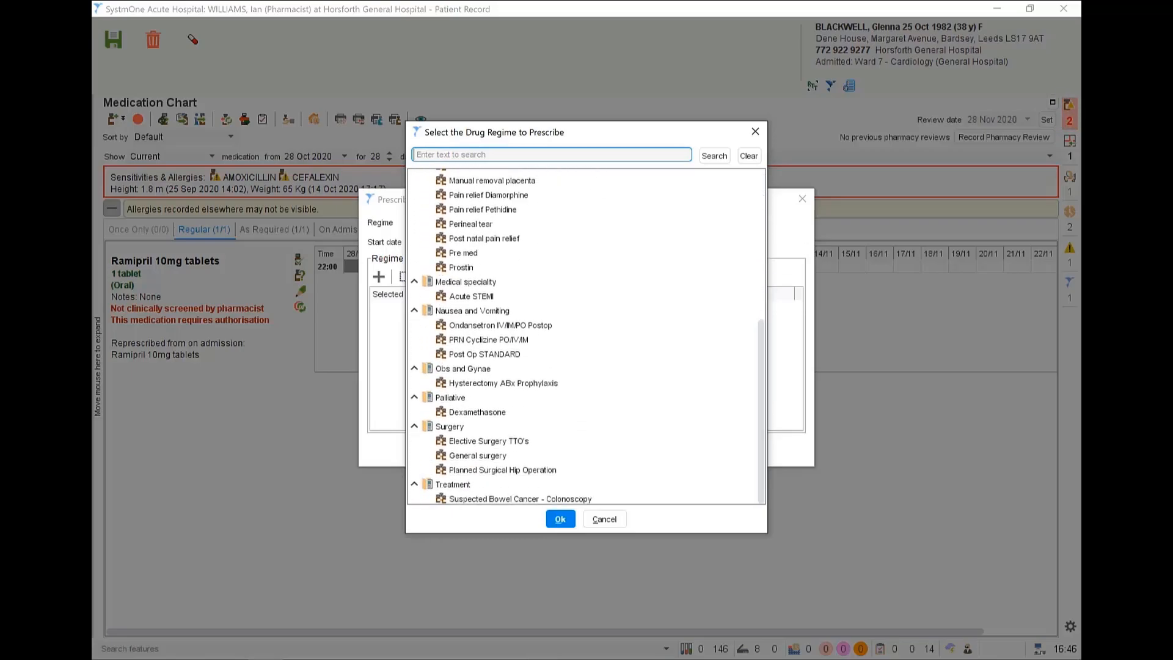
pyautogui.doubleClick(489, 340)
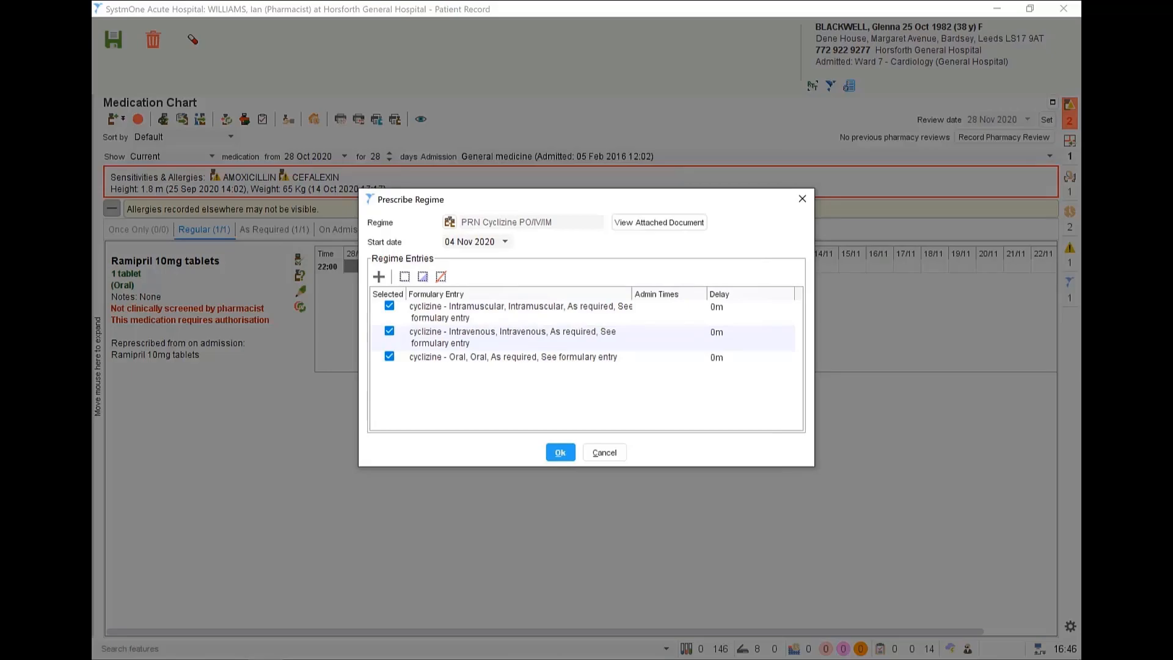
# - Prescribe the regime's IM, IV and oral cyclizine 50 mg as required, accepting warnings and the summary
pyautogui.press('Return')
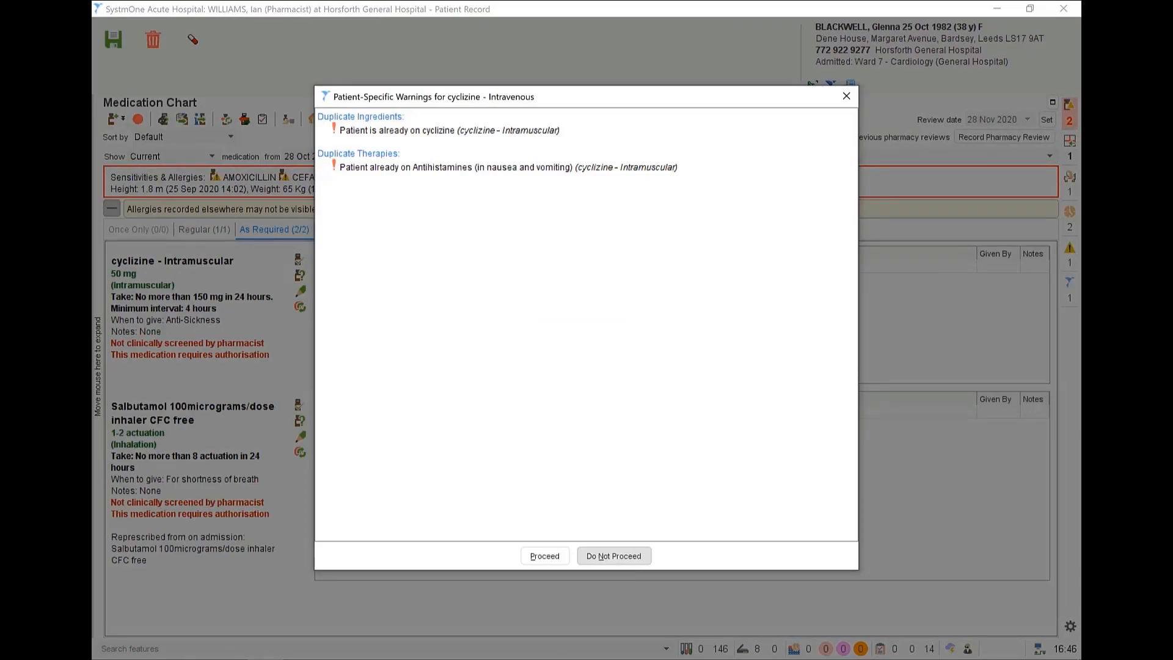
pyautogui.hotkey('alt', 'p')
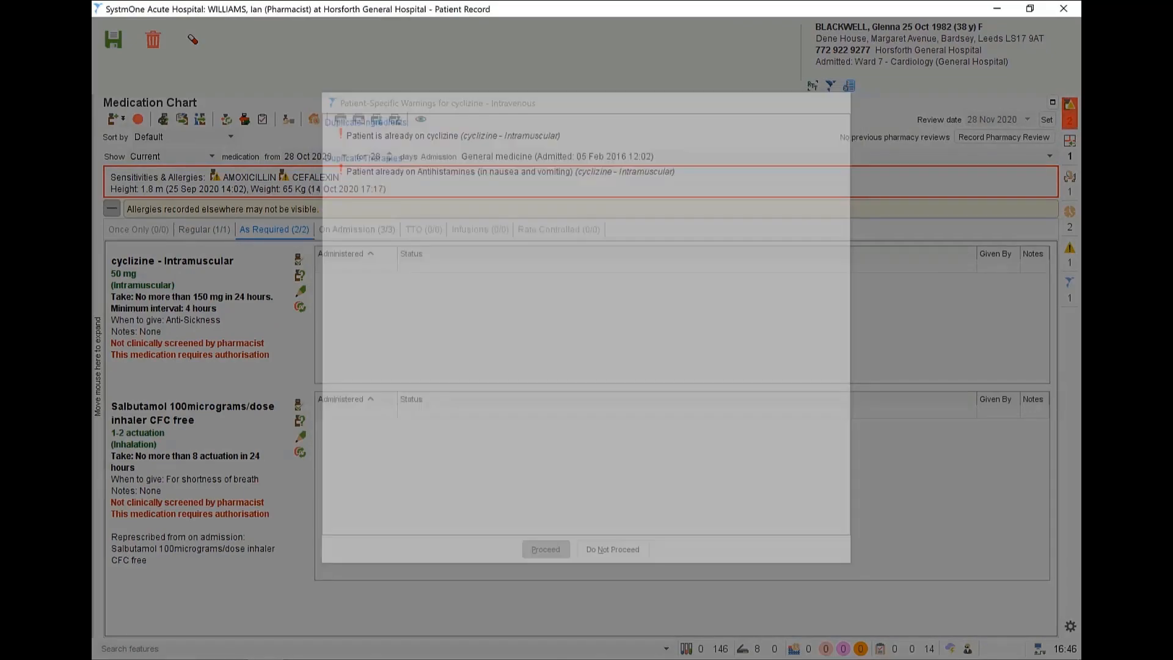
pyautogui.press('Return')
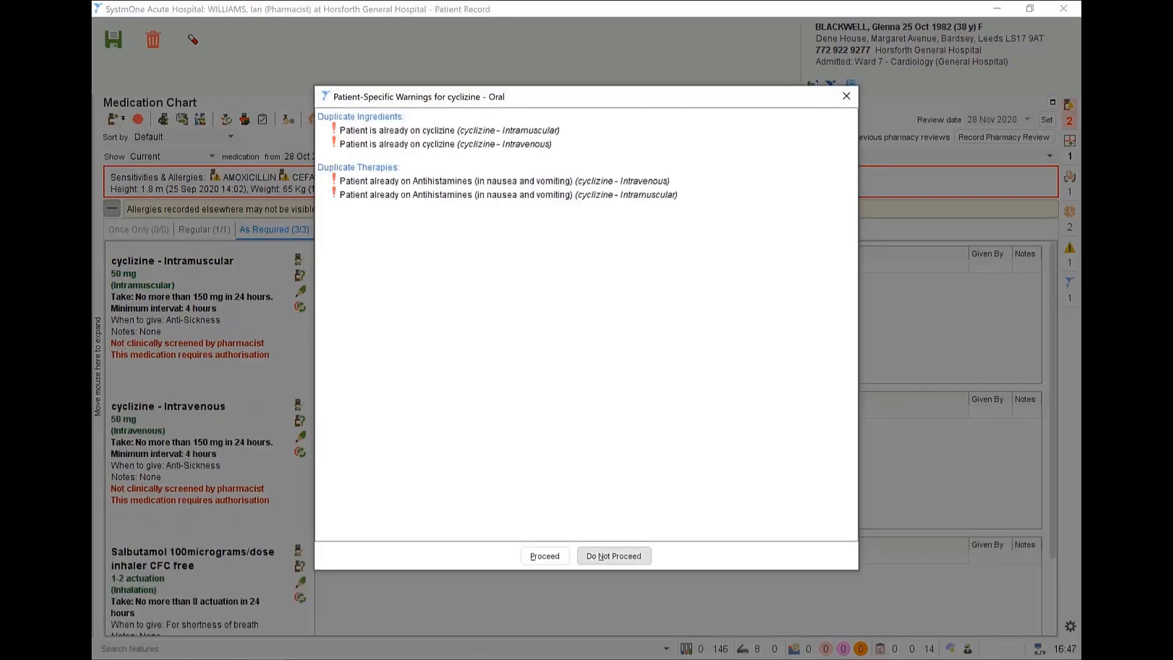
pyautogui.hotkey('alt', 'p')
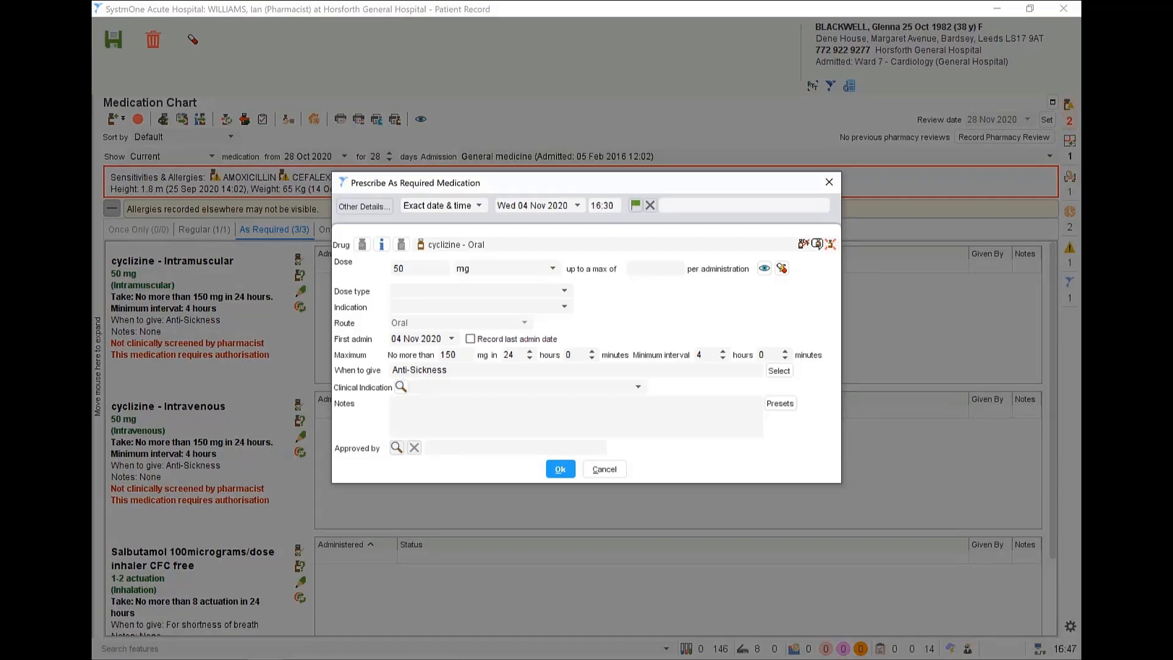
pyautogui.press('Return')
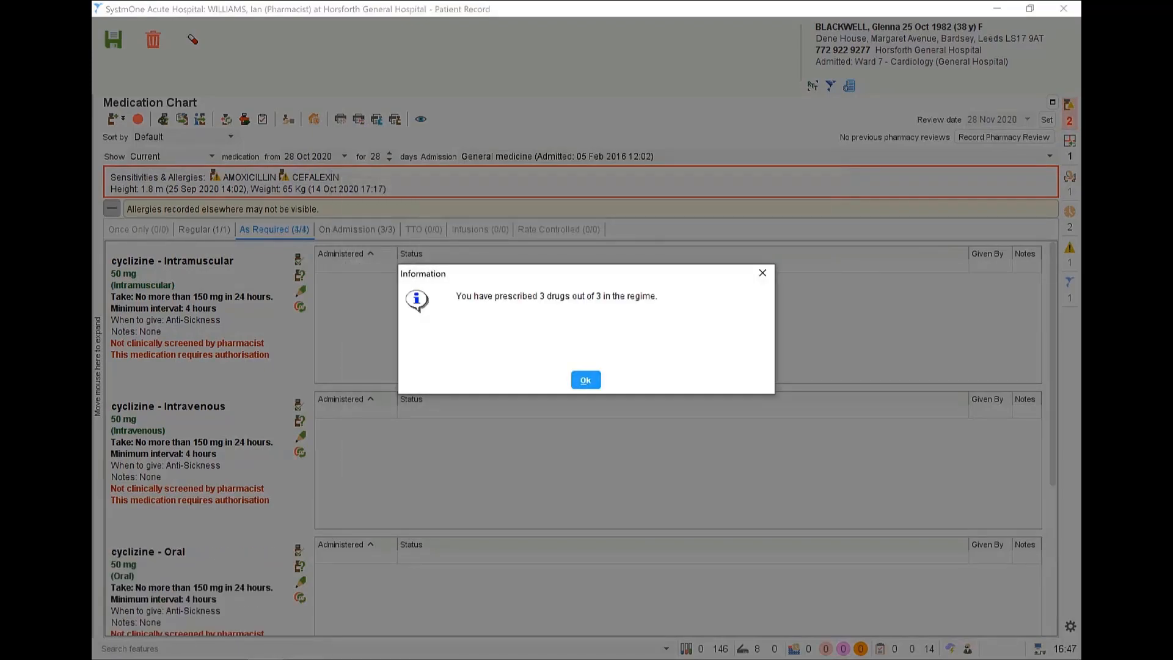
pyautogui.press('Return')
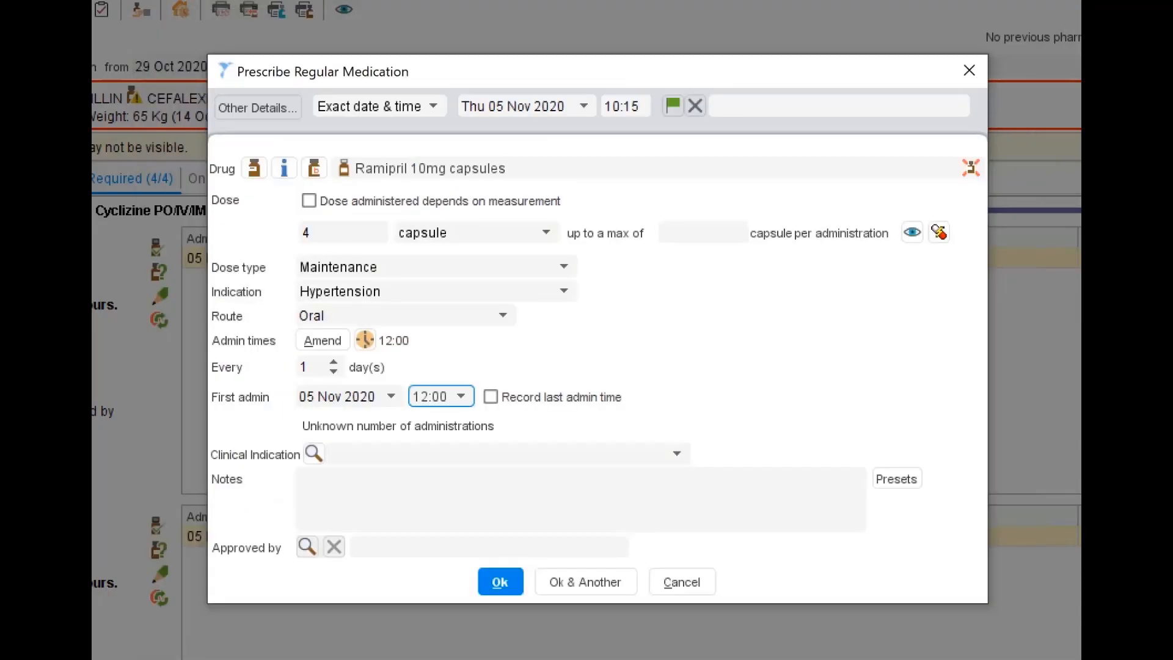
# - Reject the dose-range warning and correct the ramipril 10mg capsules dose from 4 to 1
pyautogui.press('Return')
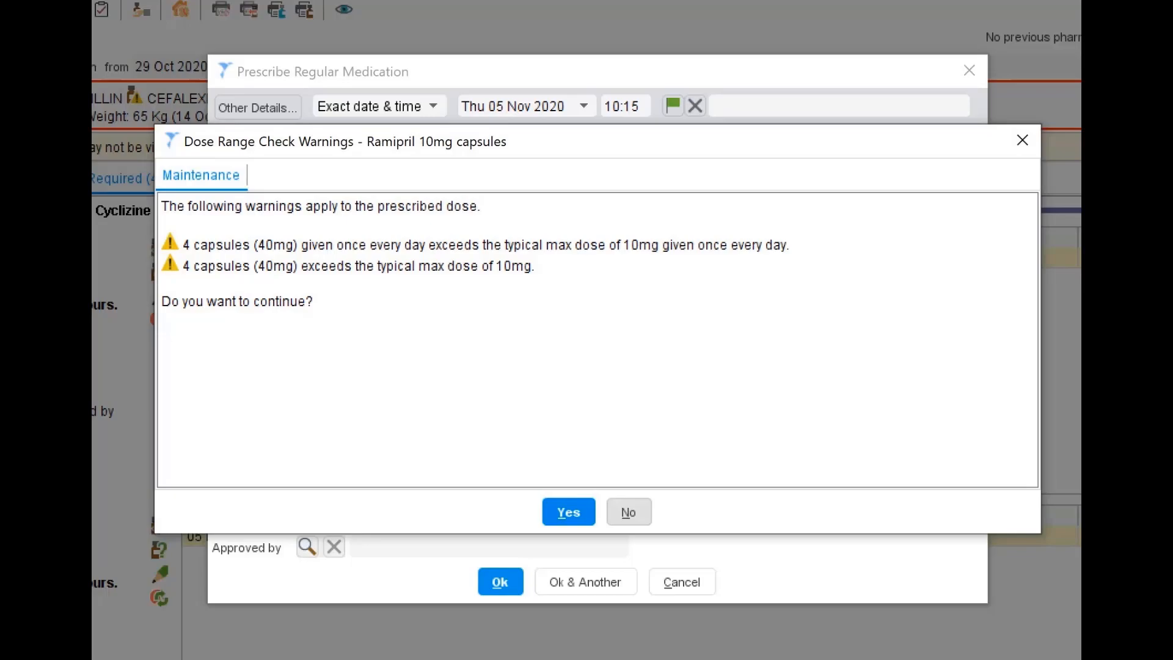
pyautogui.press('Return')
pyautogui.write('1')
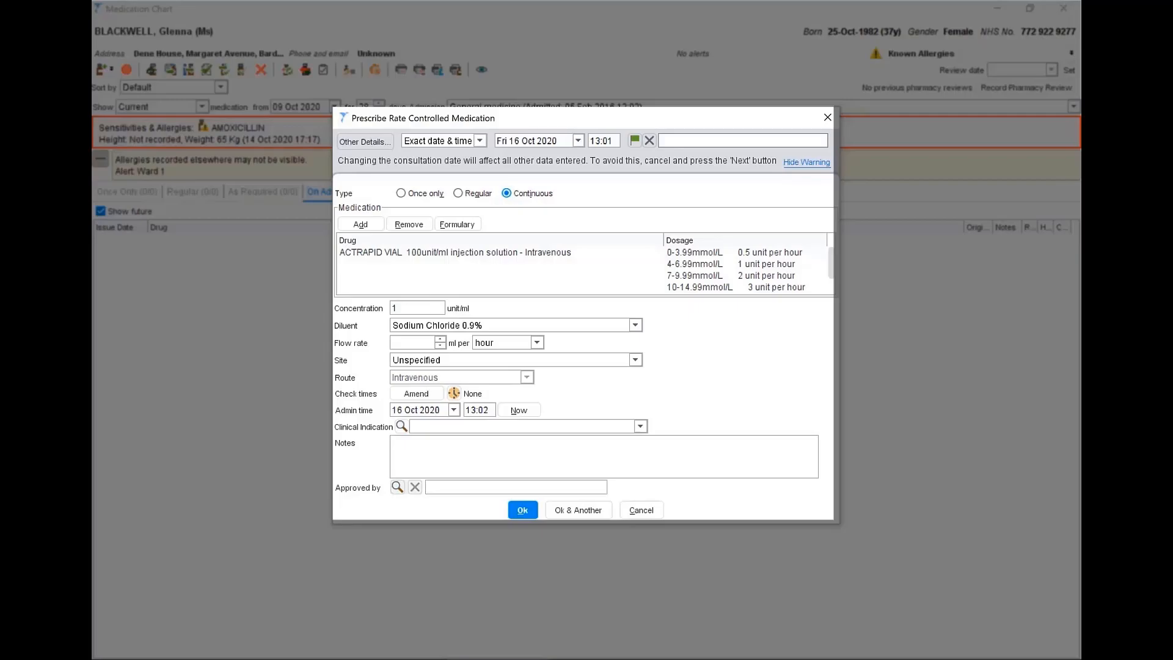
# - Save the continuous IV Actrapid 100unit/ml sliding-scale infusion in Sodium Chloride 0.9%
pyautogui.click(523, 510)
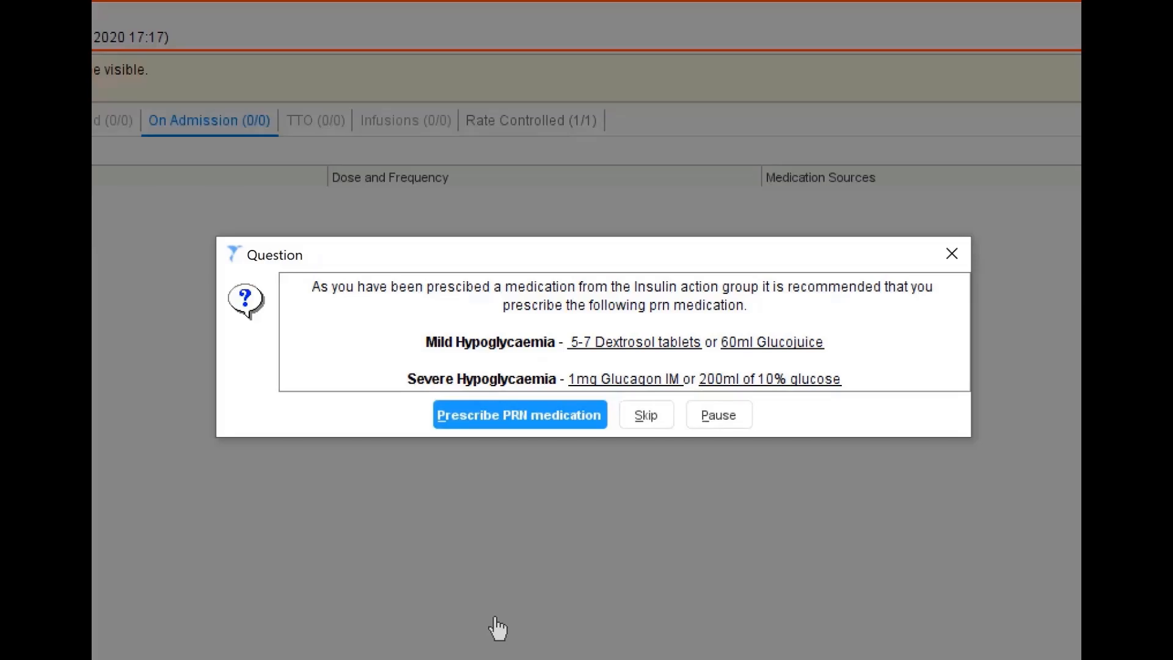
# - Prescribe LIFT Glucose Shot 60 ml oral PRN for mild hypoglycaemia, leaving out Dextrosol tablets
pyautogui.press('Return')
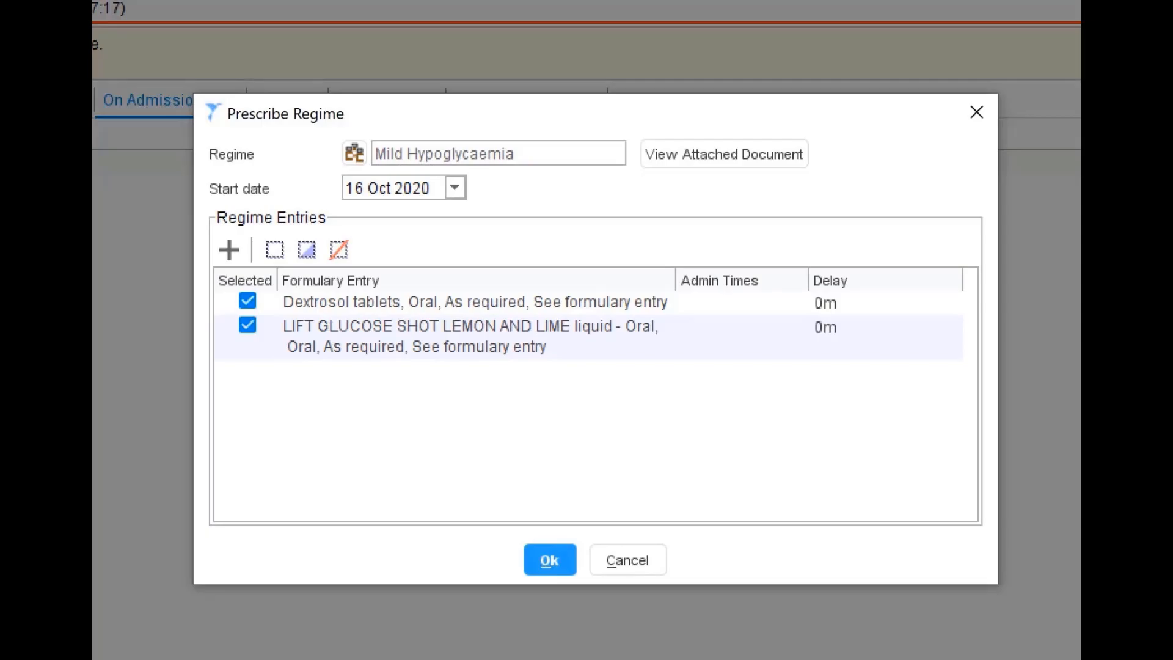
pyautogui.click(248, 301)
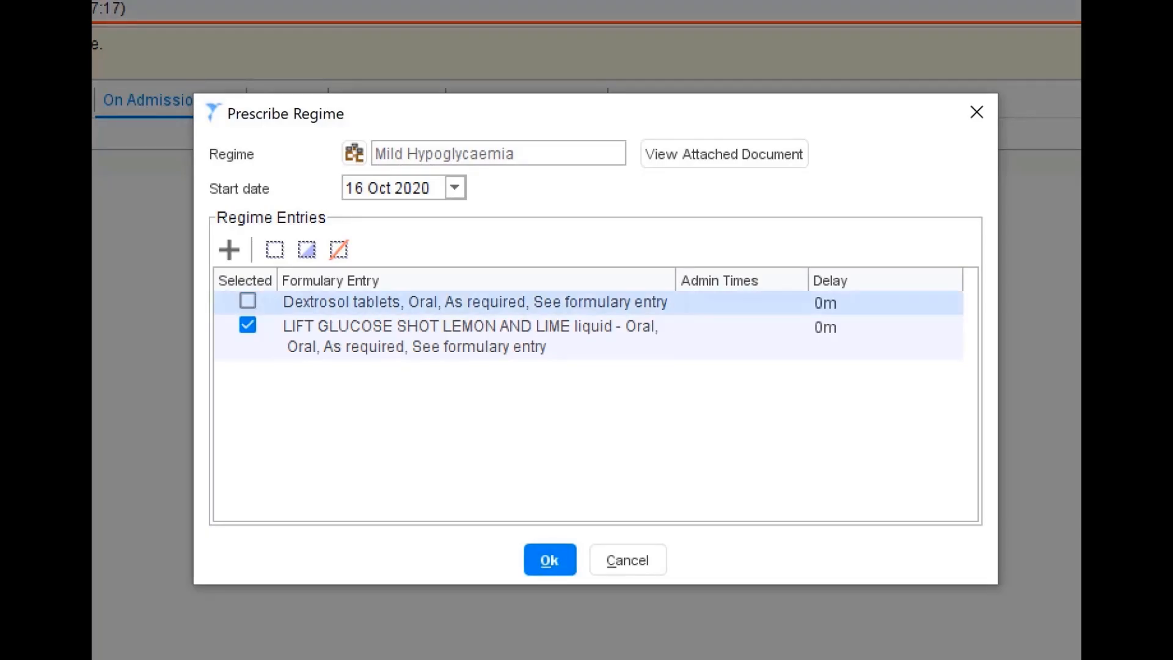
pyautogui.click(550, 560)
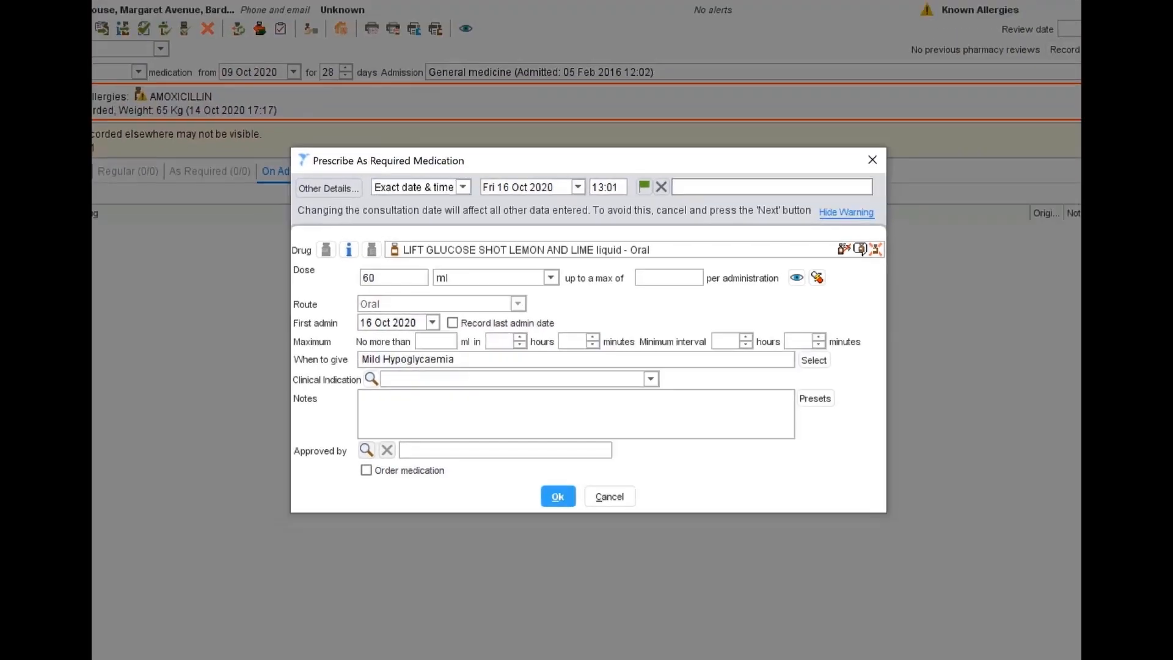
pyautogui.click(550, 590)
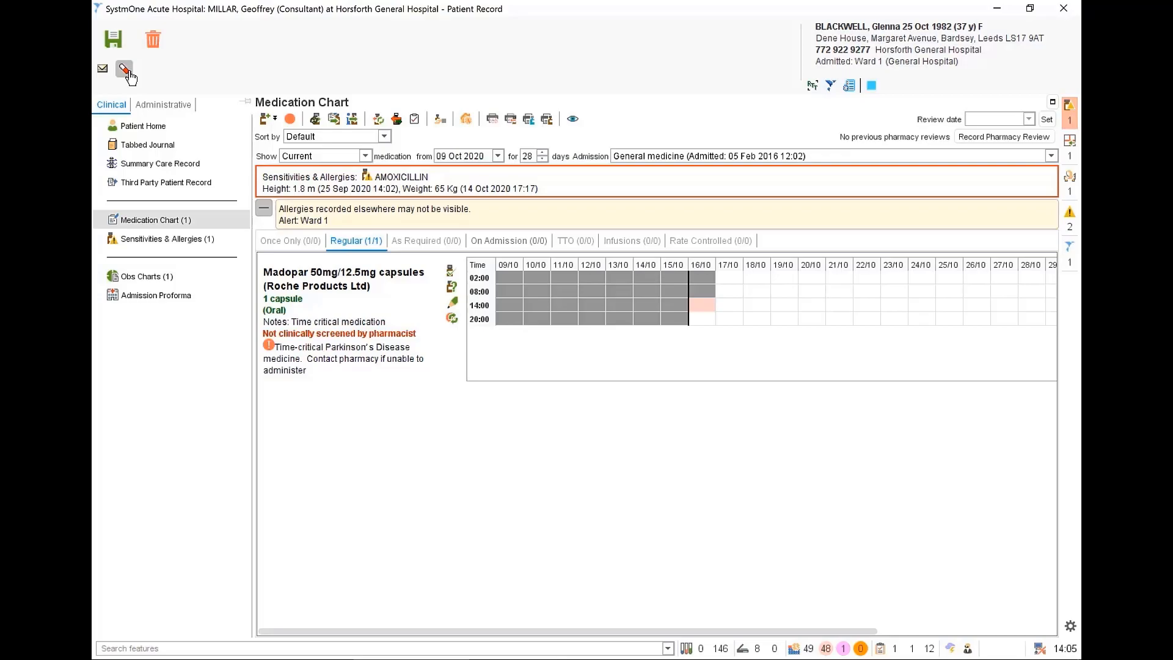
# - Record serum creatinine 150 umol/L for the gentamicin dose and acknowledge the to-do notice
pyautogui.click(125, 69)
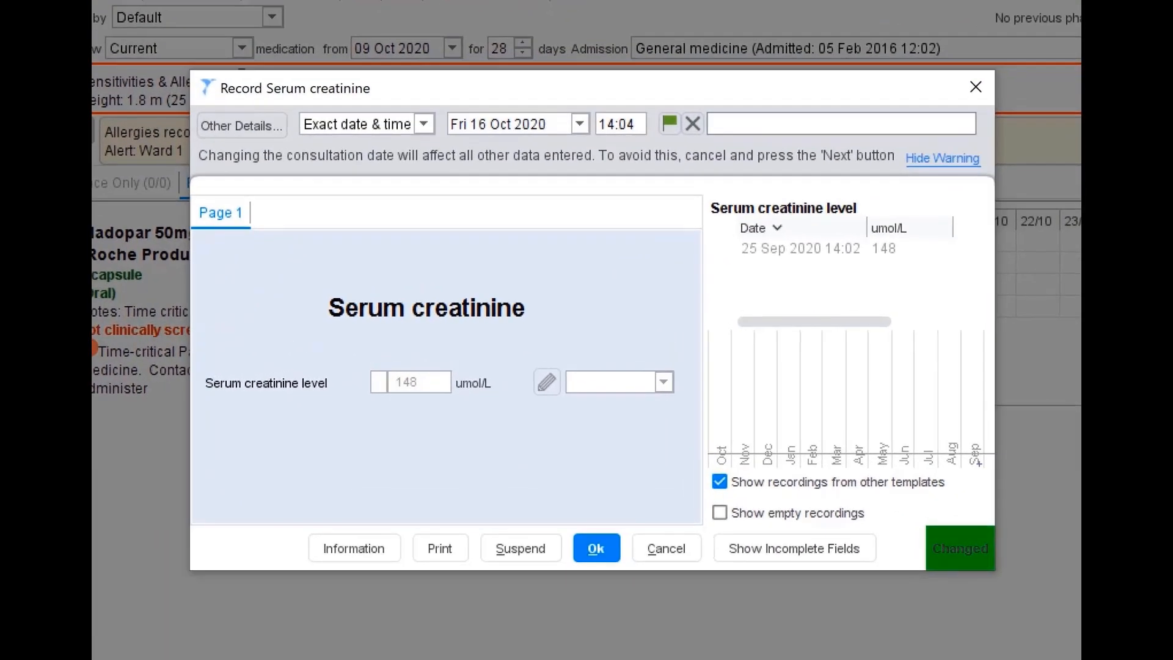
pyautogui.write('150')
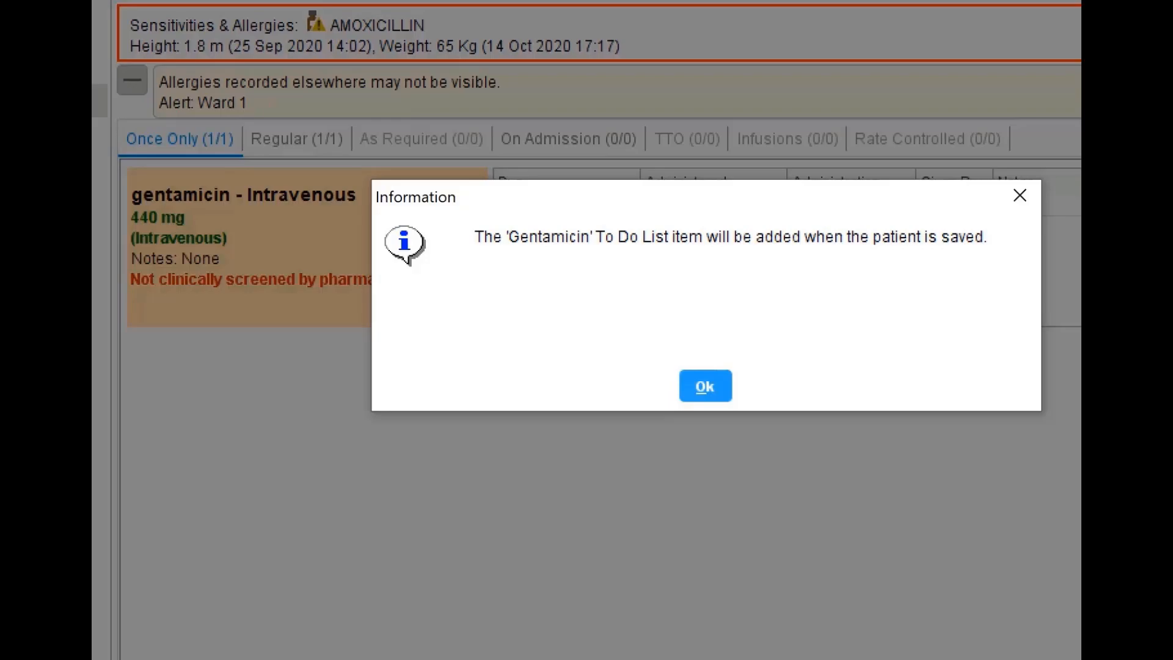
pyautogui.press('Return')
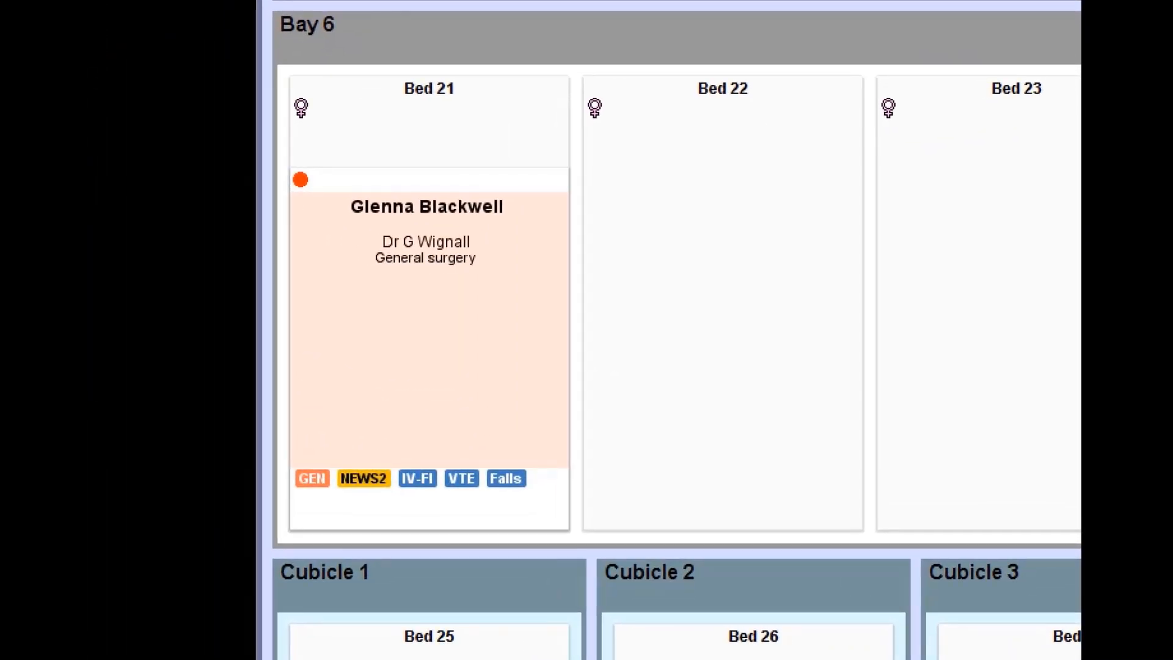
# - Bring up the Bed 21 patient's Sensitivities & Allergies page, showing the amoxicillin allergy
pyautogui.moveTo(312, 478)
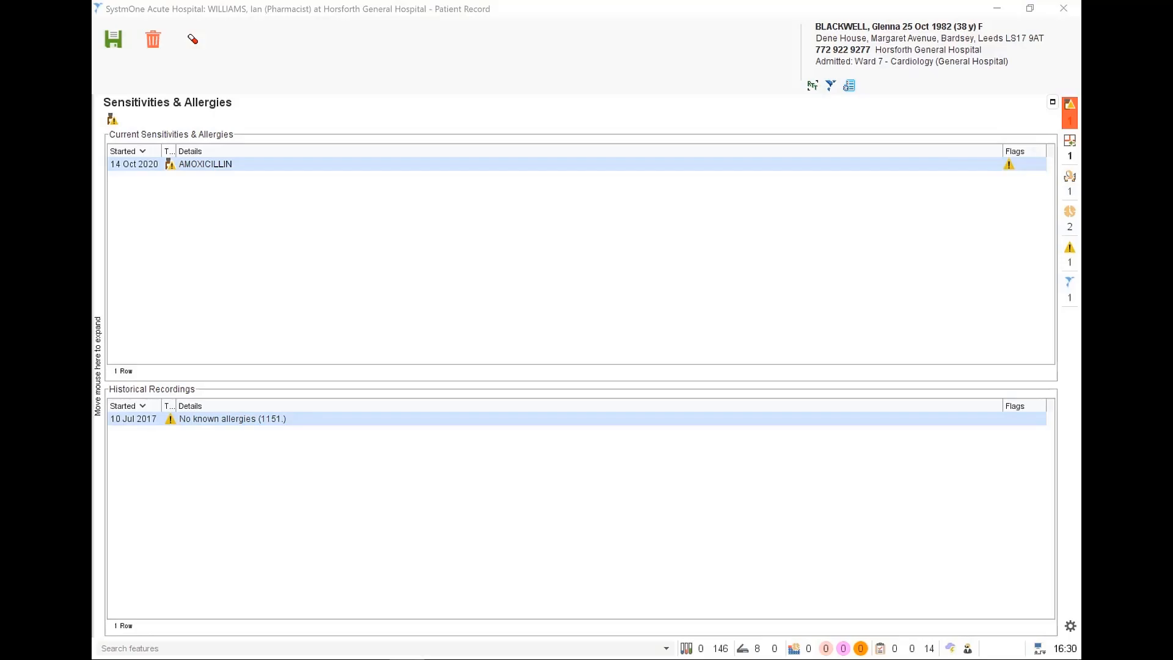
# - Record cefalexin as a new drug sensitivity, found by searching 'cef'
pyautogui.click(113, 119)
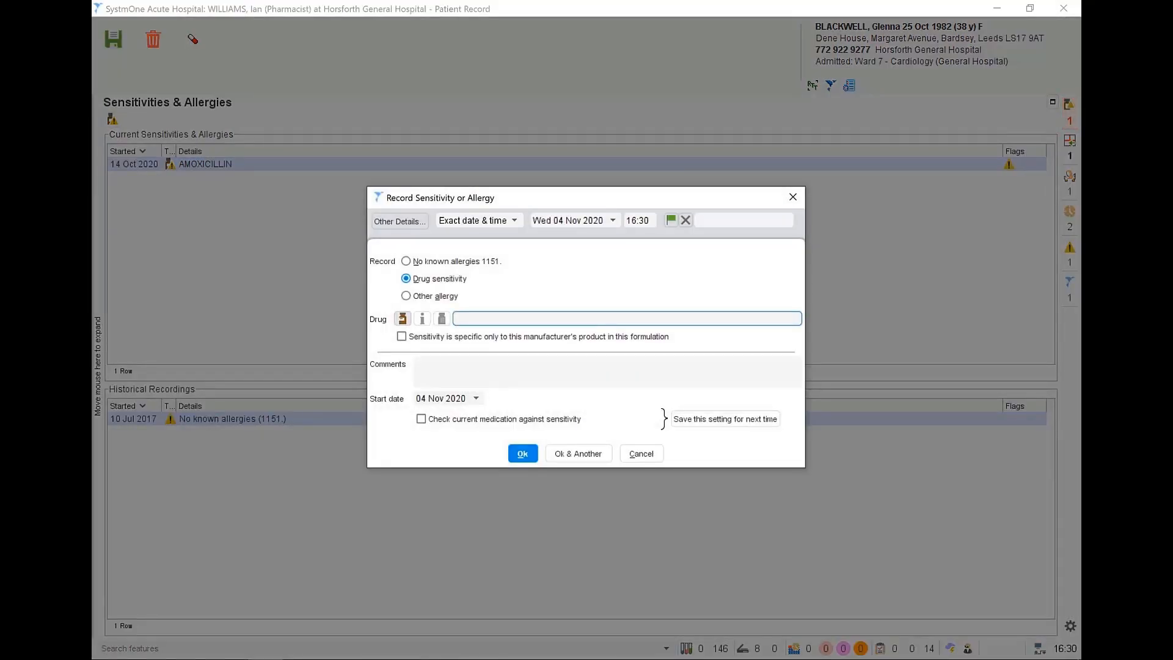
pyautogui.press('Escape')
pyautogui.click(113, 119)
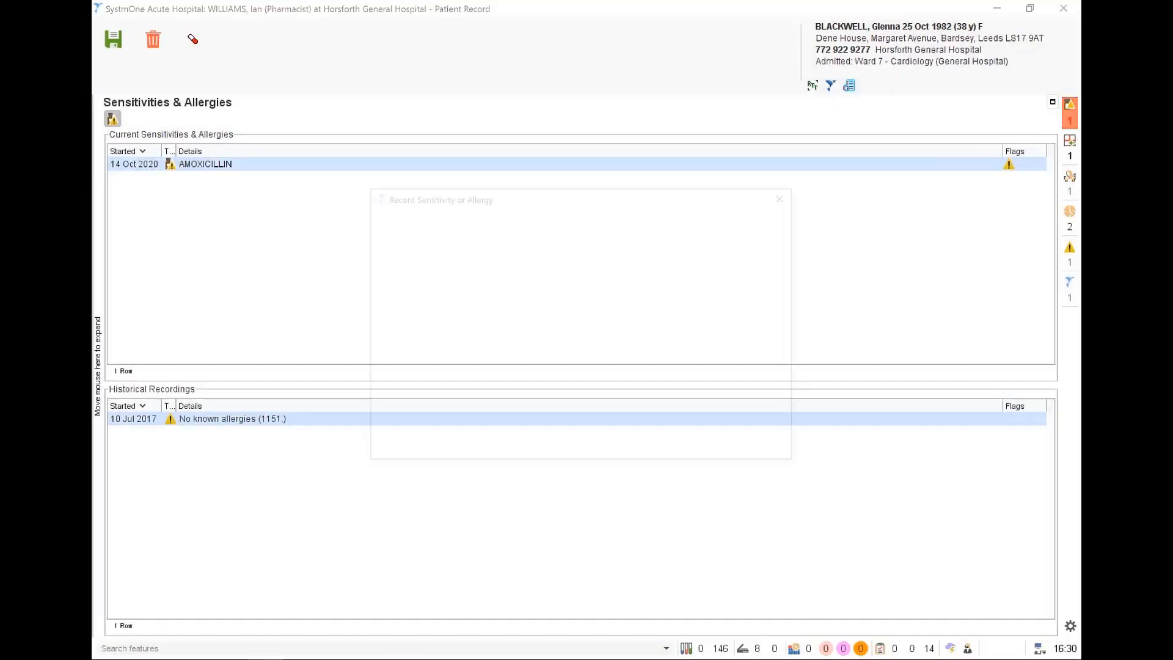
pyautogui.click(402, 318)
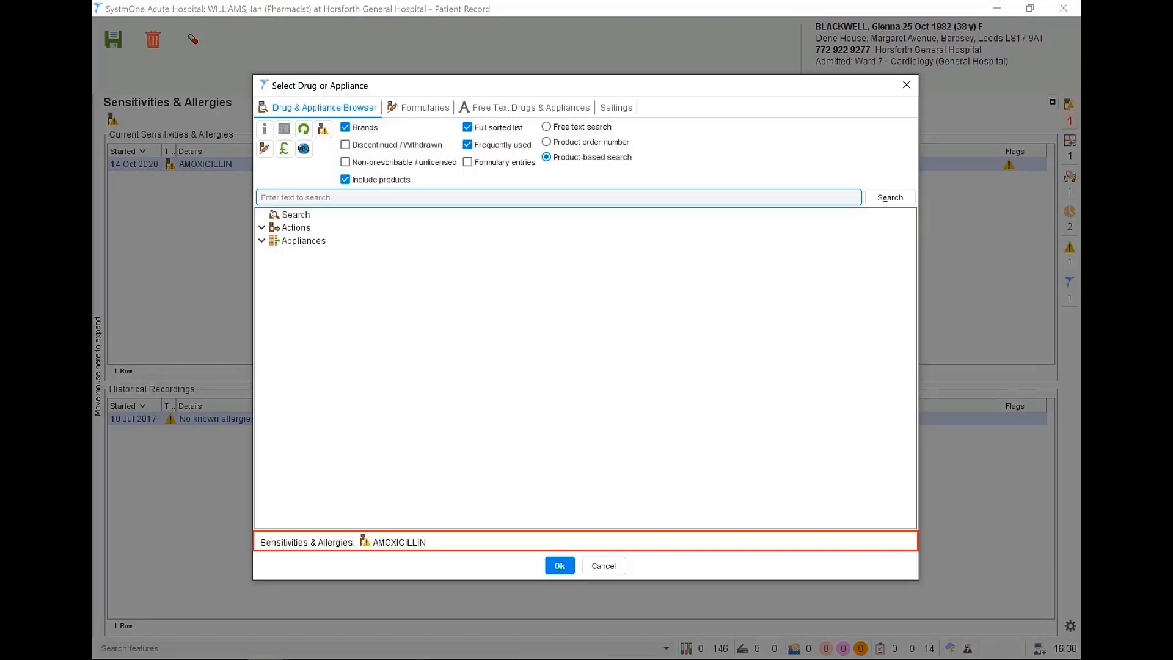
pyautogui.write('cef')
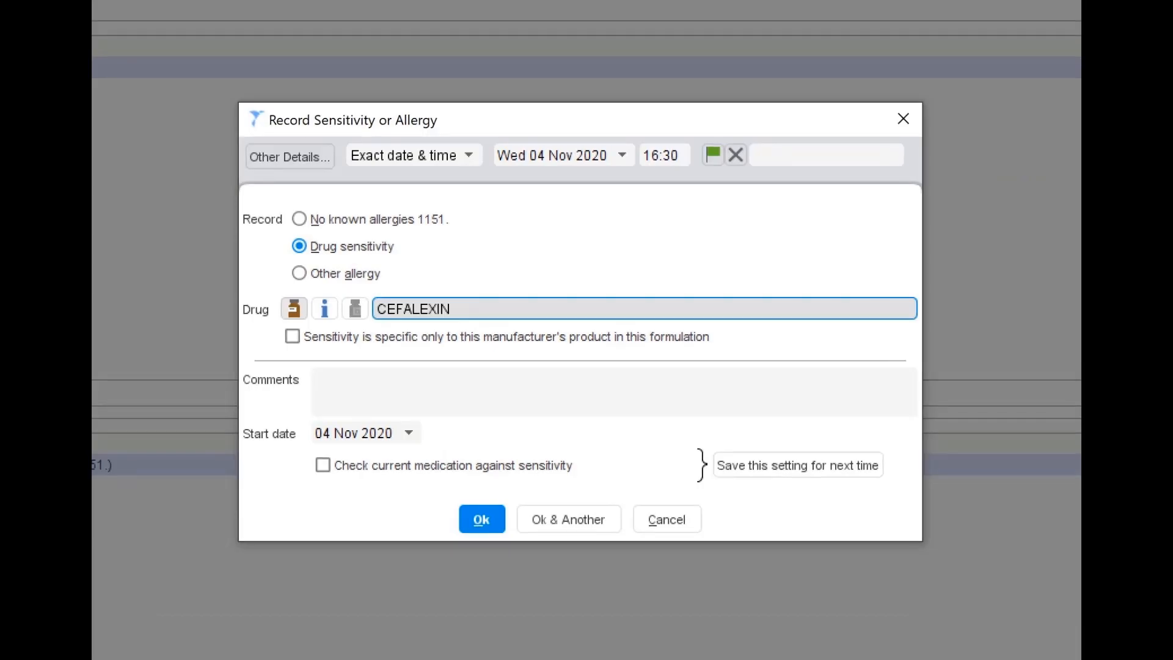
pyautogui.press('Return')
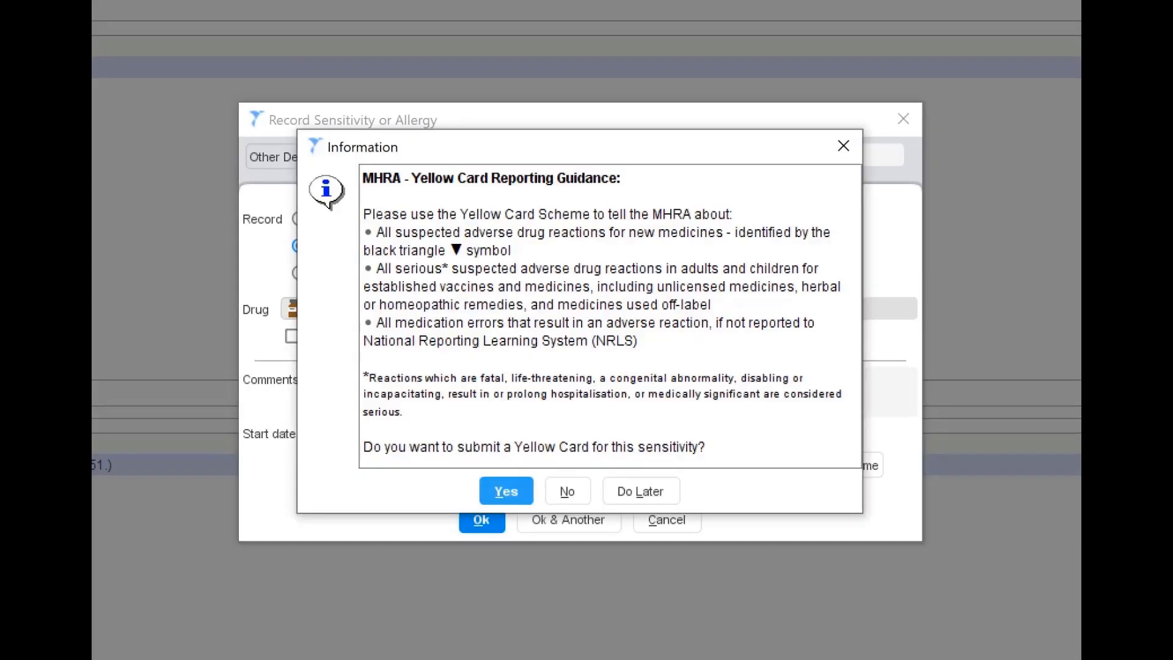
# - Begin a Yellow Card report and review its Summary and Side Effects sections
pyautogui.press('Return')
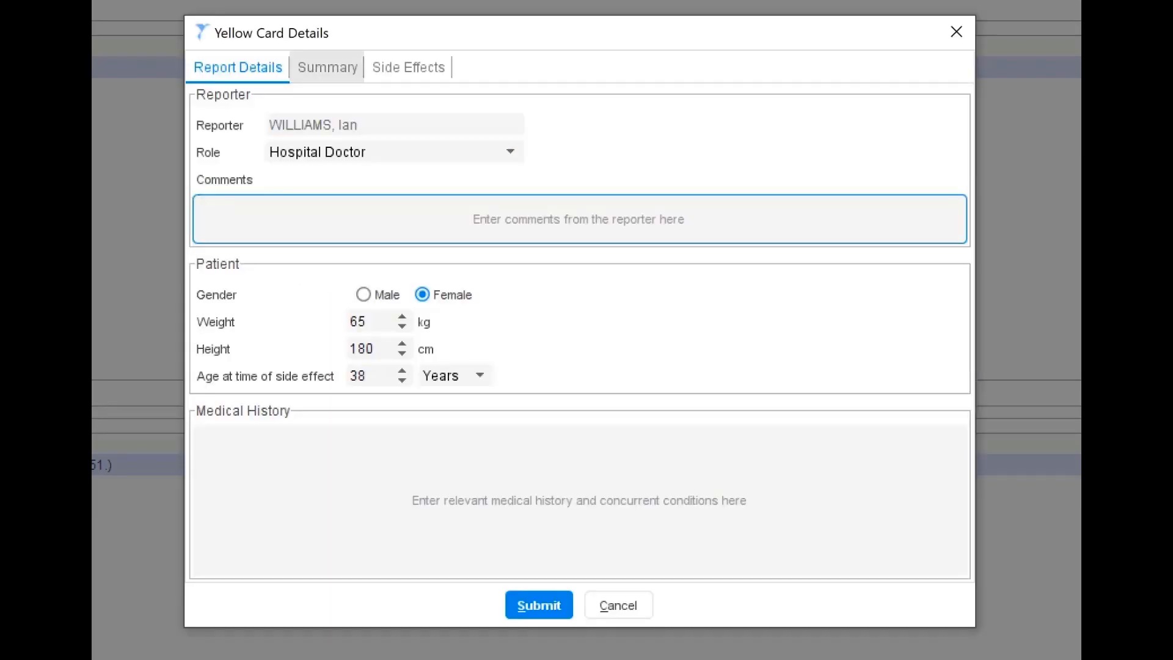
pyautogui.click(327, 67)
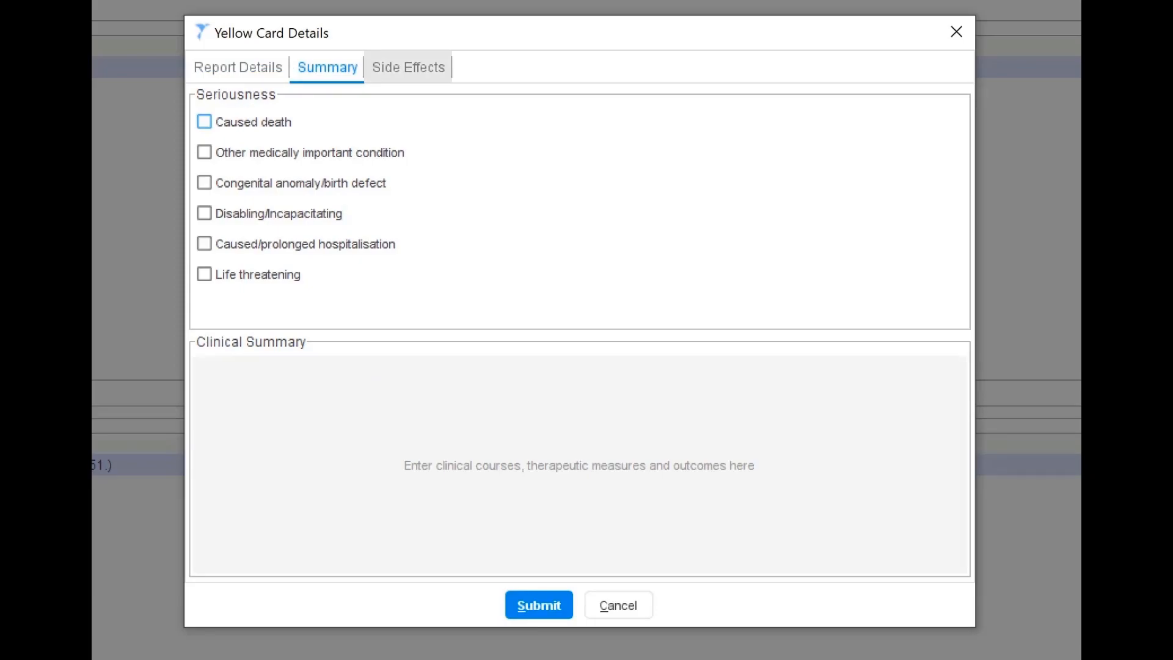
pyautogui.click(408, 68)
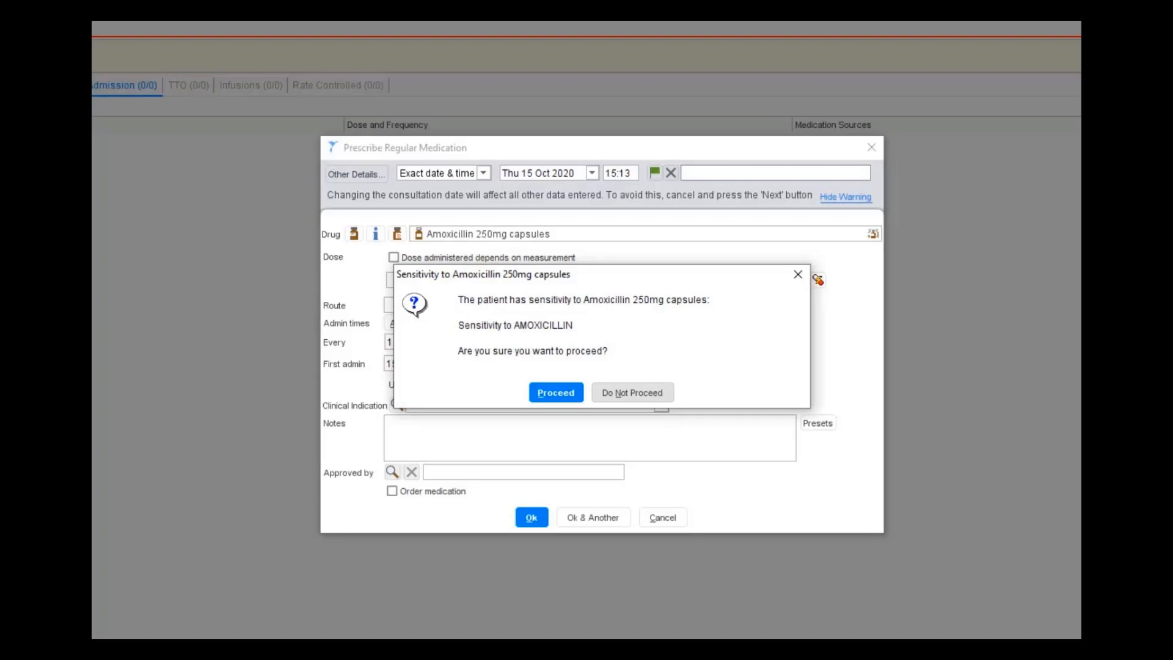
# - Proceed past the amoxicillin 250mg warning with override reason 'Benefit Outweighs the risk'
pyautogui.press('Return')
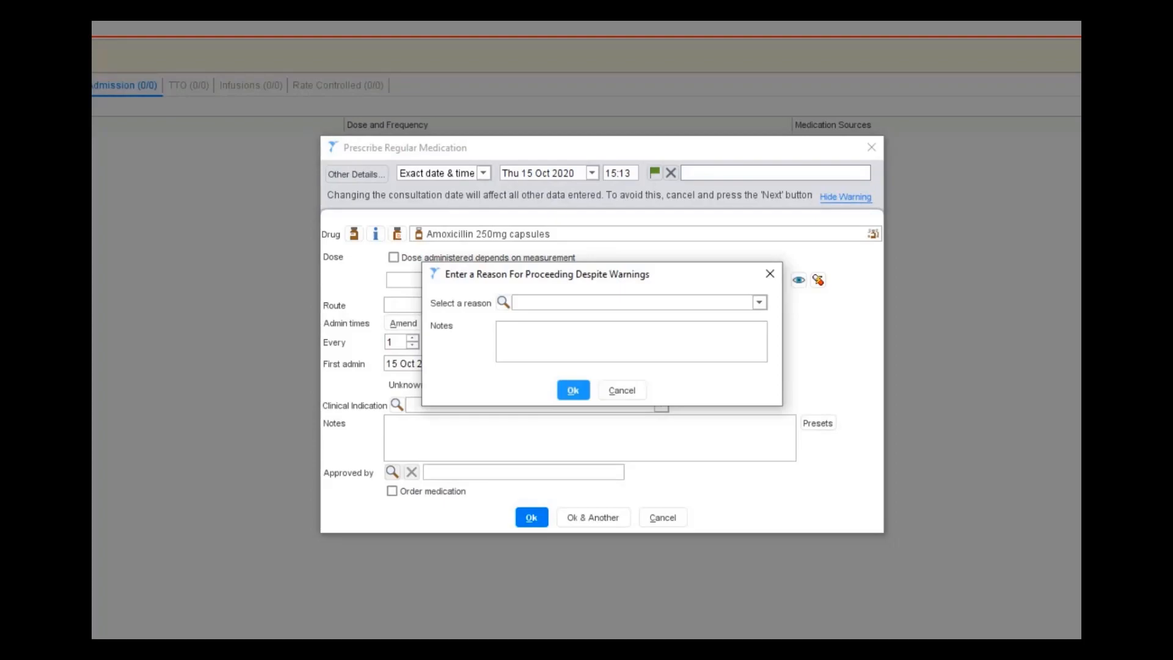
pyautogui.click(596, 302)
pyautogui.click(586, 334)
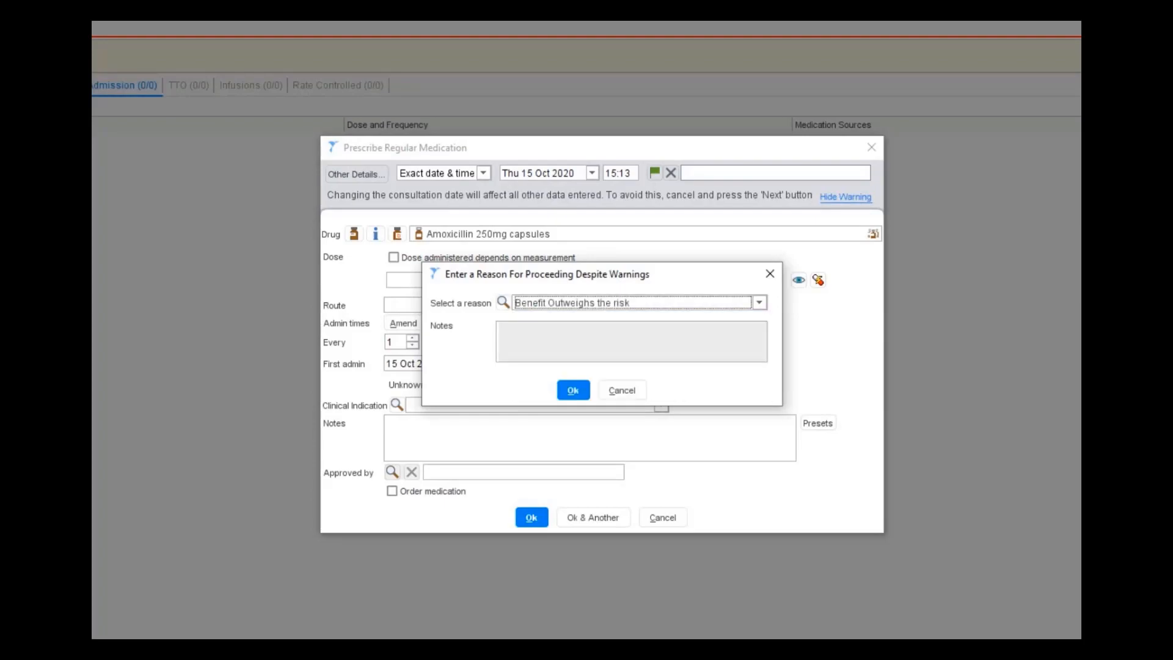
pyautogui.click(631, 341)
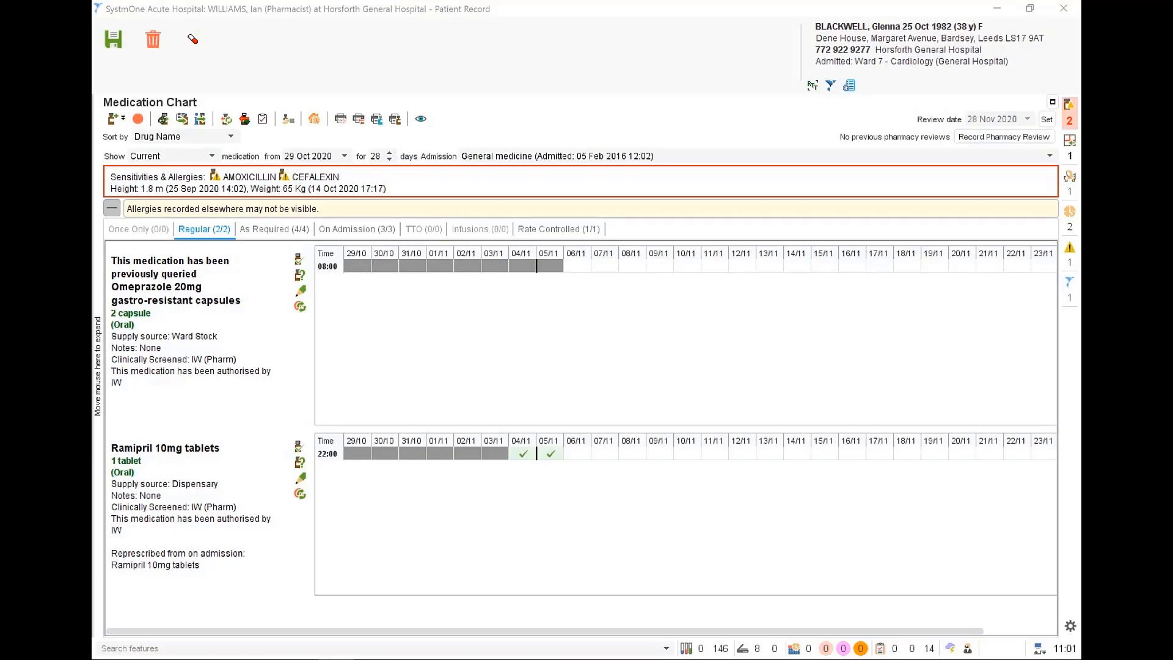
# - Re-prescribe omeprazole 20mg capsules as a TTO, 2 capsules once daily
pyautogui.click(314, 120)
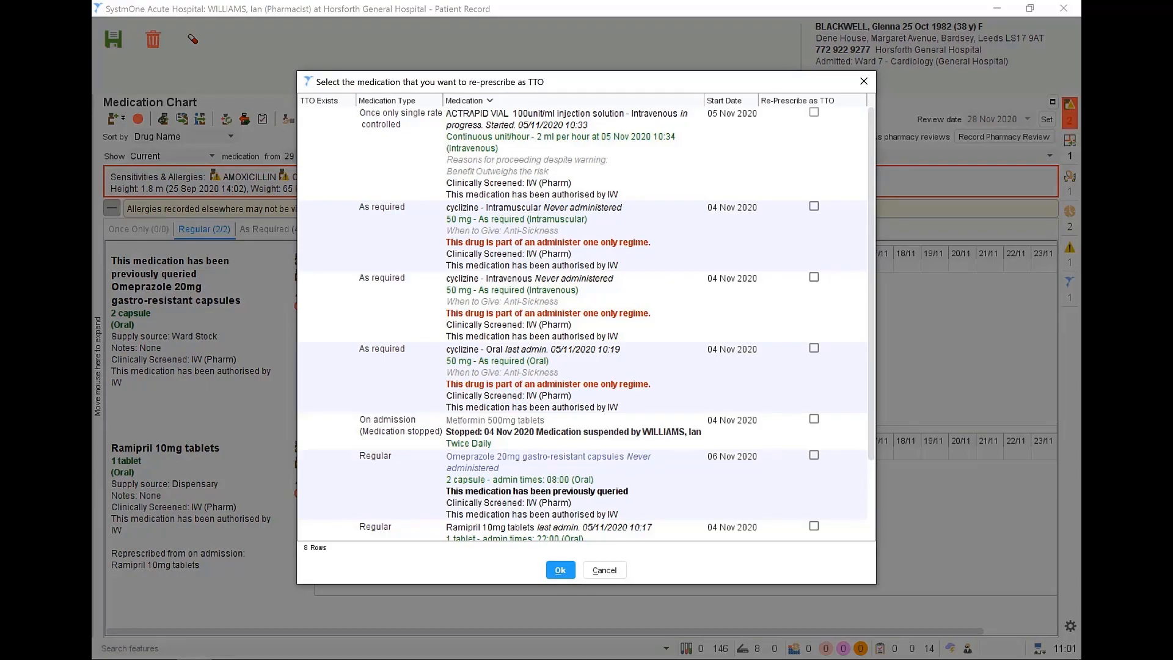
pyautogui.click(814, 455)
pyautogui.click(560, 570)
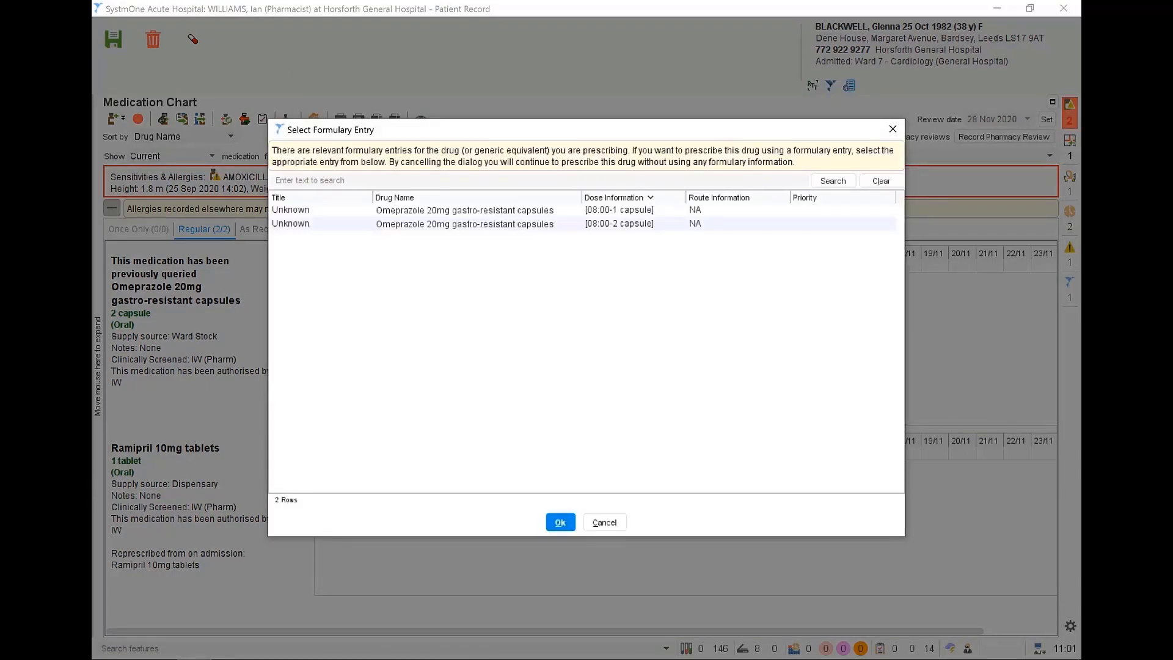
pyautogui.click(560, 522)
pyautogui.click(545, 555)
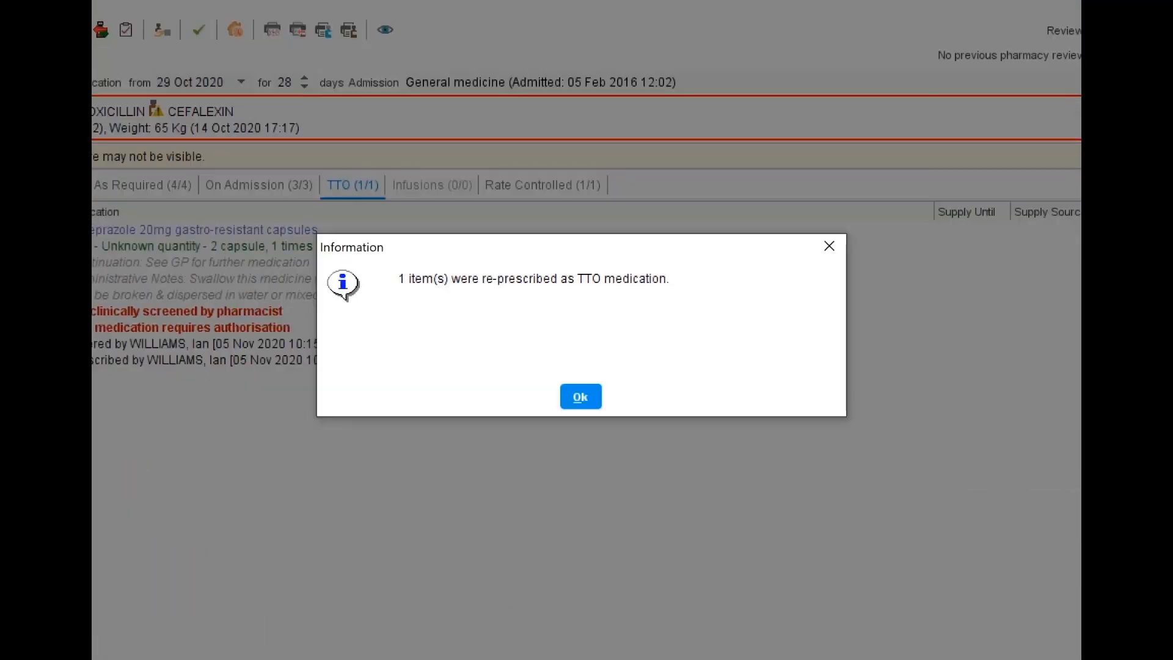
pyautogui.press('Return')
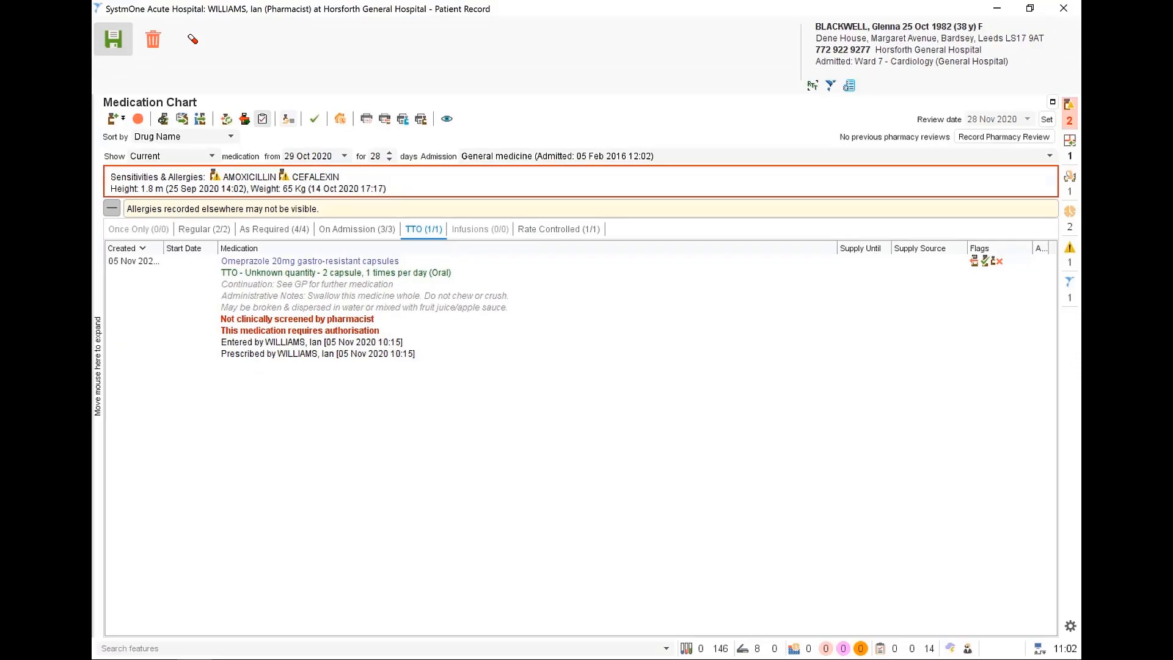
pyautogui.click(262, 119)
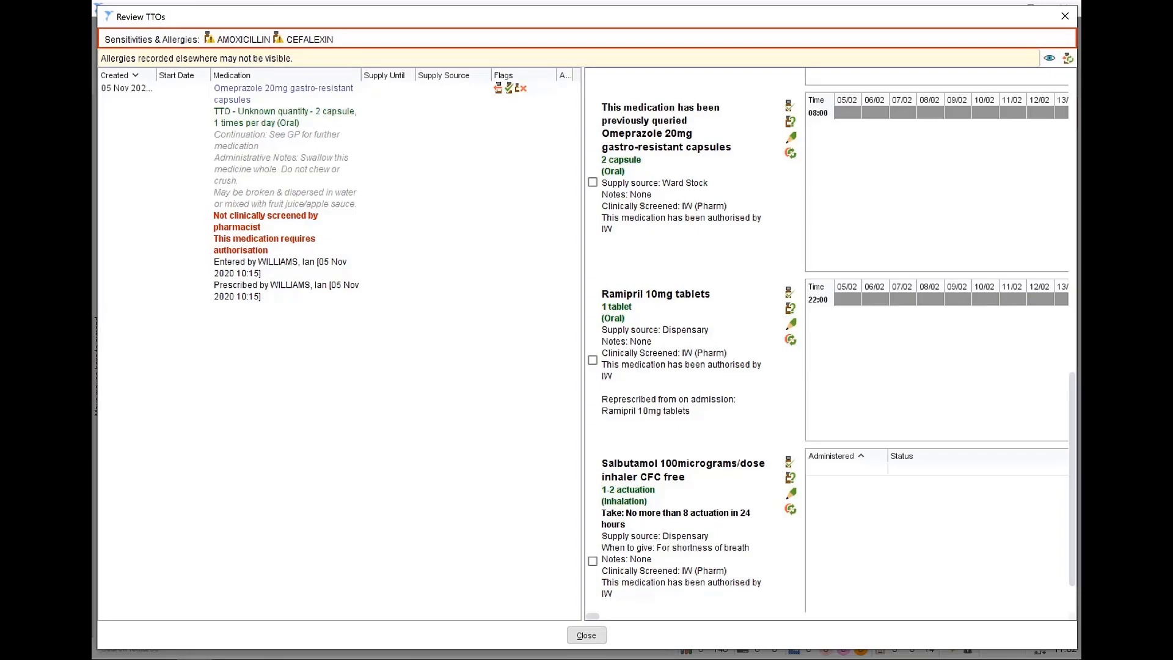
# - Re-prescribe ramipril 10mg tablets as a TTO, 1 tablet daily orally
pyautogui.click(593, 360)
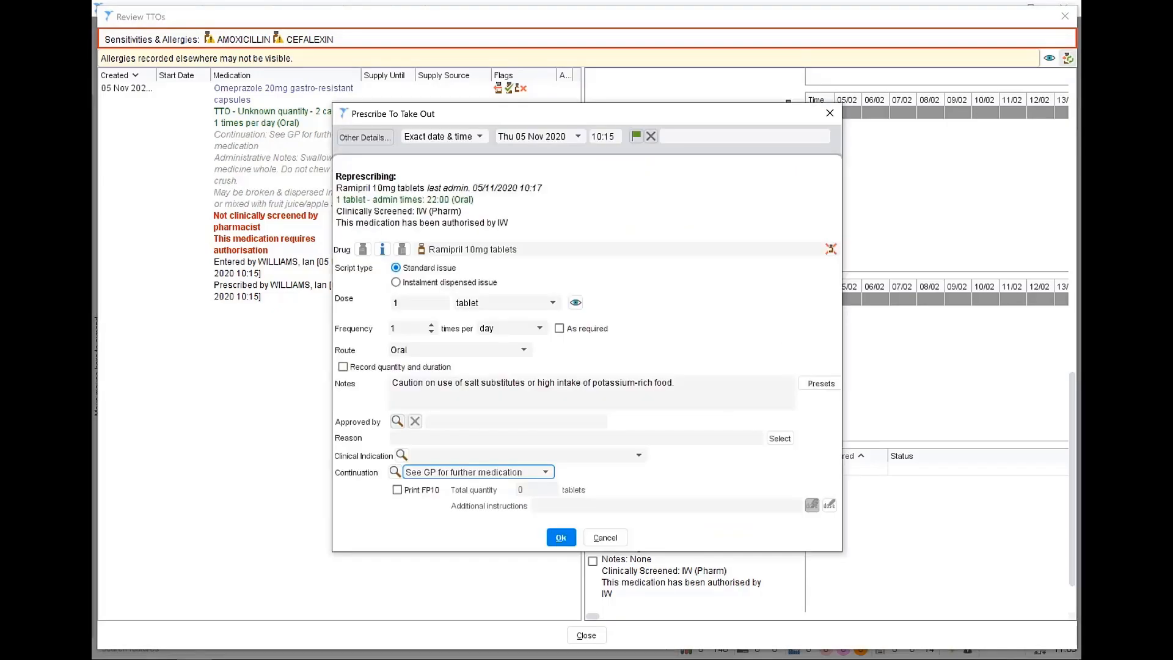
pyautogui.click(561, 537)
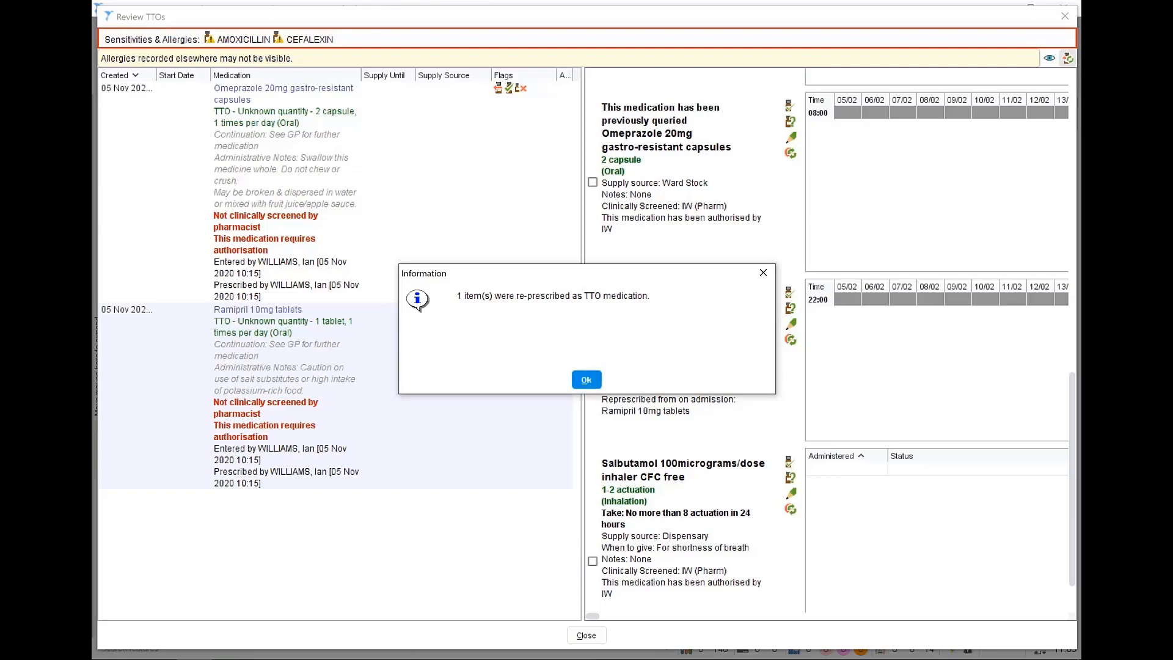
pyautogui.click(586, 379)
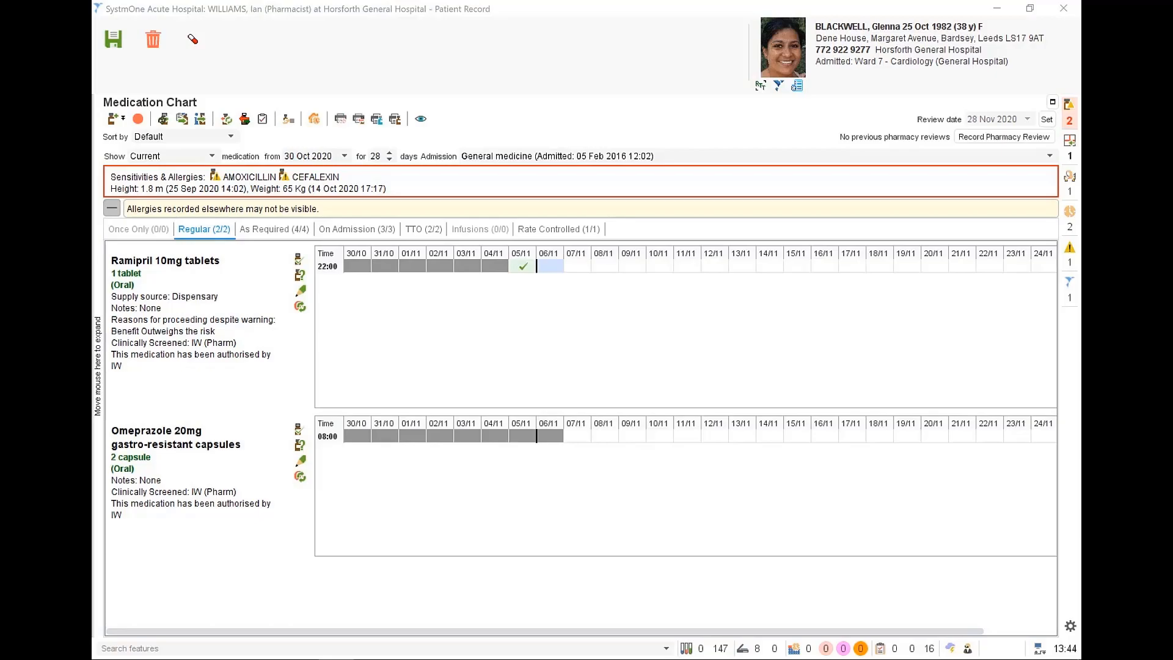
# - Mark the 06/11 22:00 ramipril 10mg dose as fully administered now
pyautogui.click(551, 266)
pyautogui.click(854, 346)
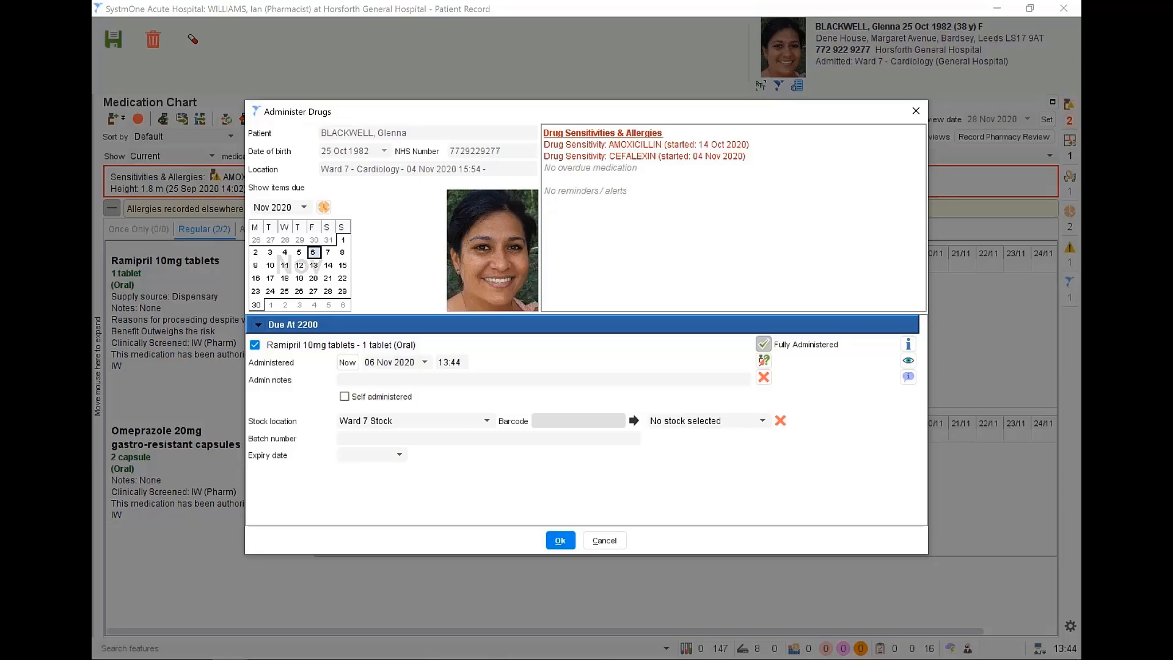
pyautogui.click(578, 420)
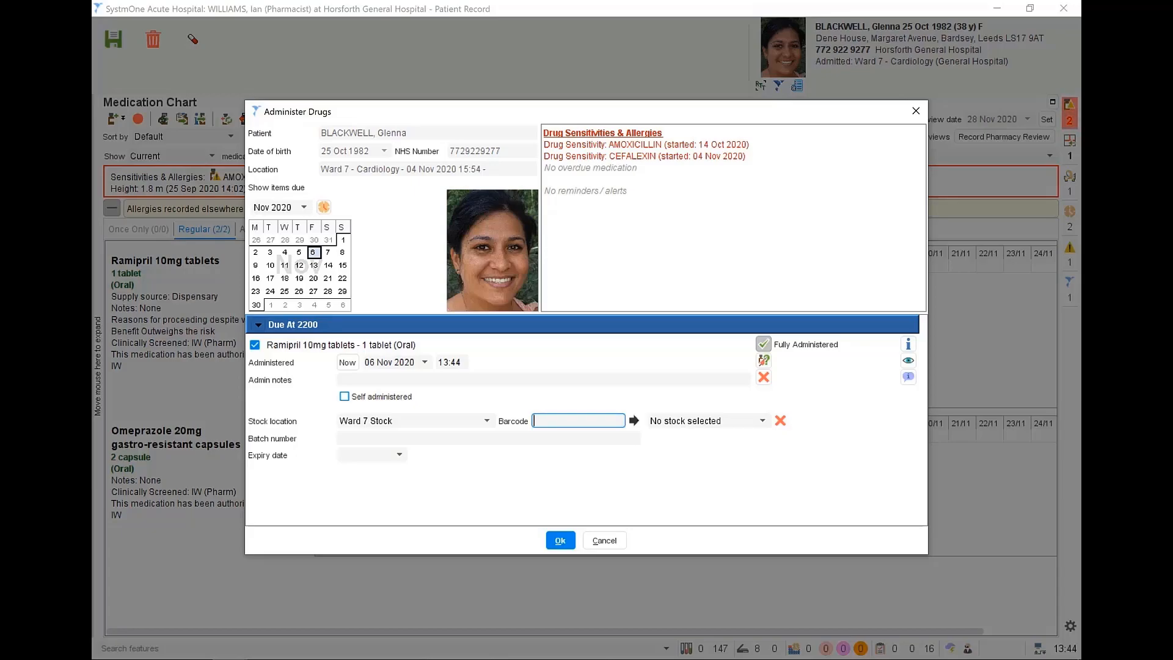
pyautogui.write('070177225490')
pyautogui.press('Return')
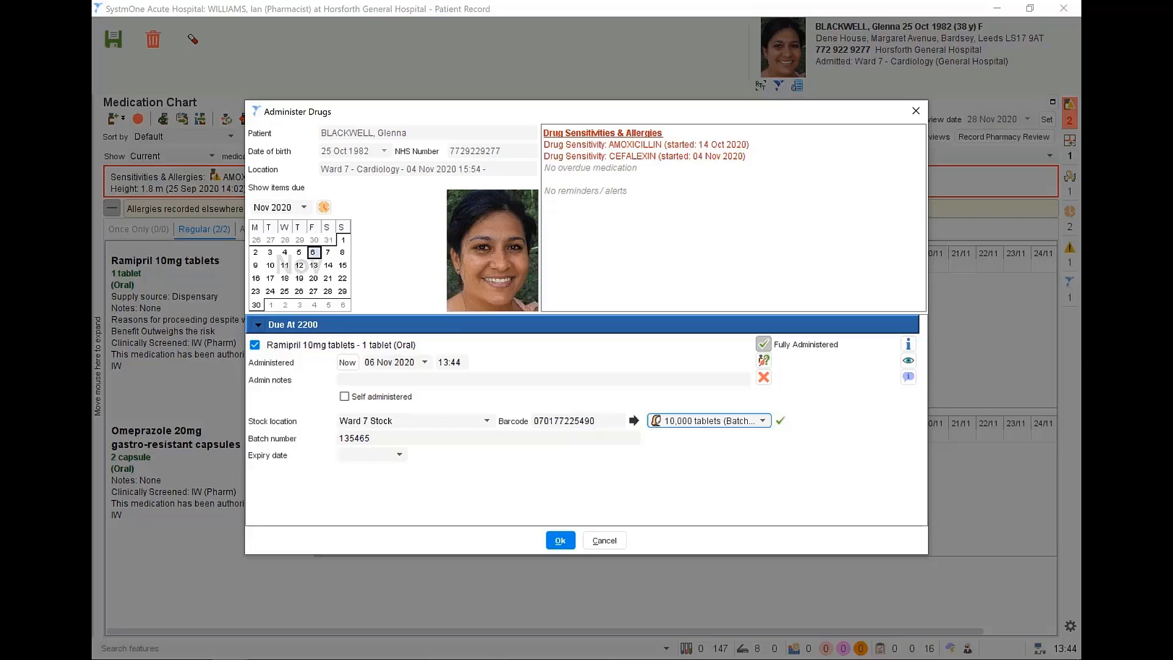
pyautogui.press('Return')
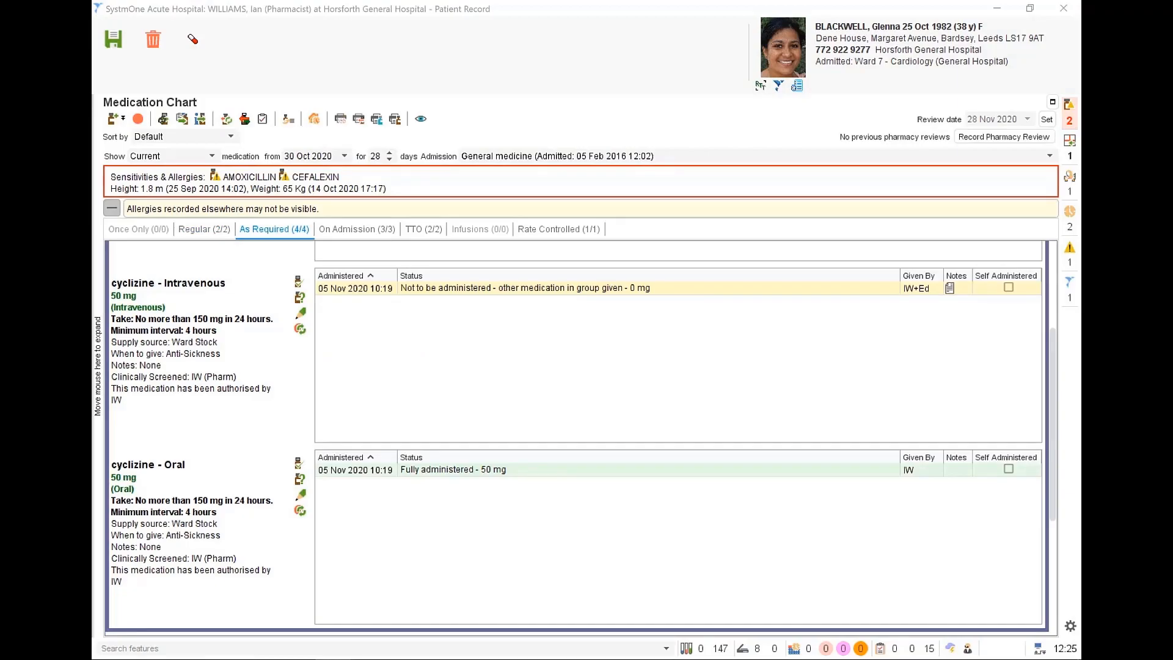
pyautogui.doubleClick(453, 470)
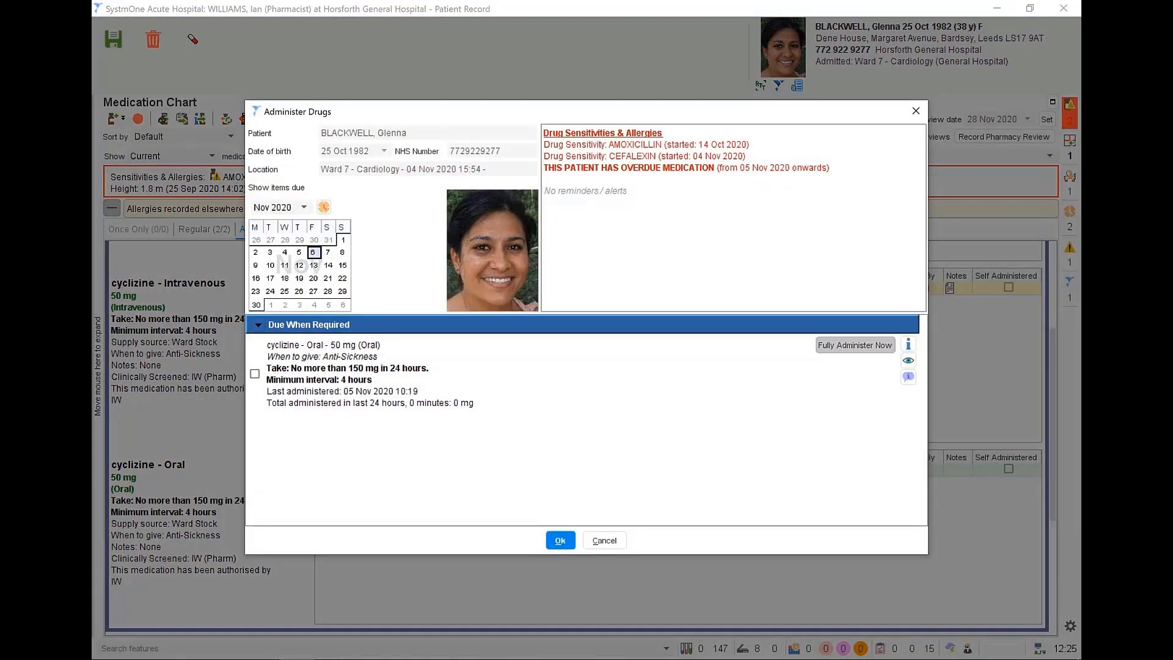
pyautogui.click(855, 345)
pyautogui.click(579, 479)
pyautogui.write('5024333017639')
pyautogui.press('Return')
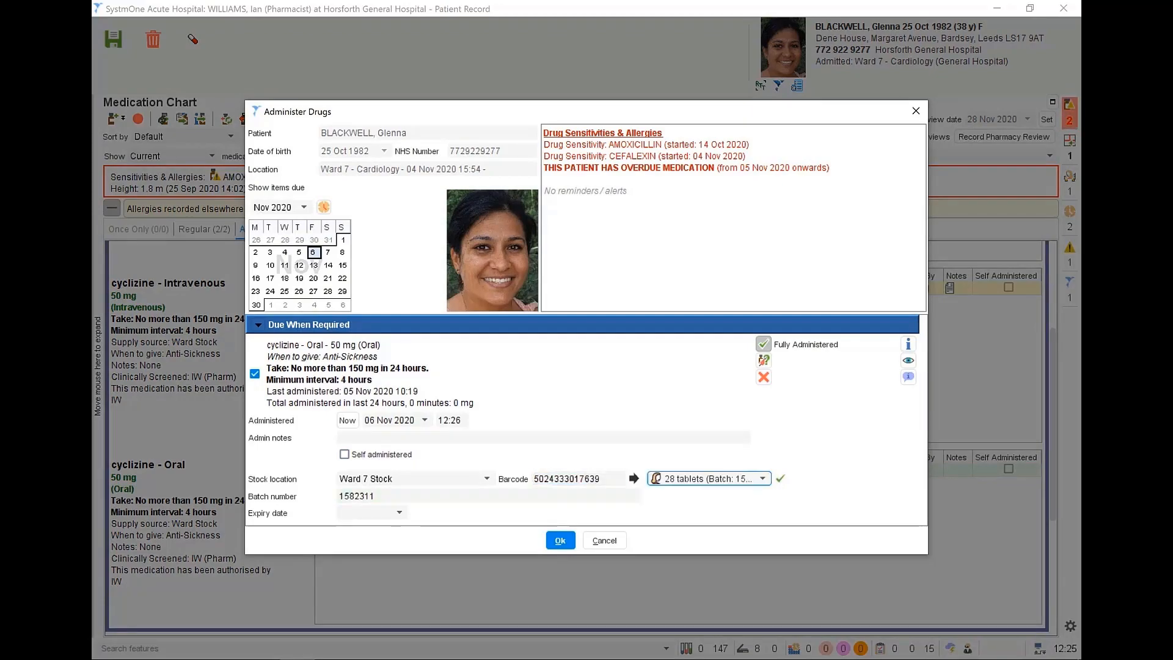
pyautogui.press('Return')
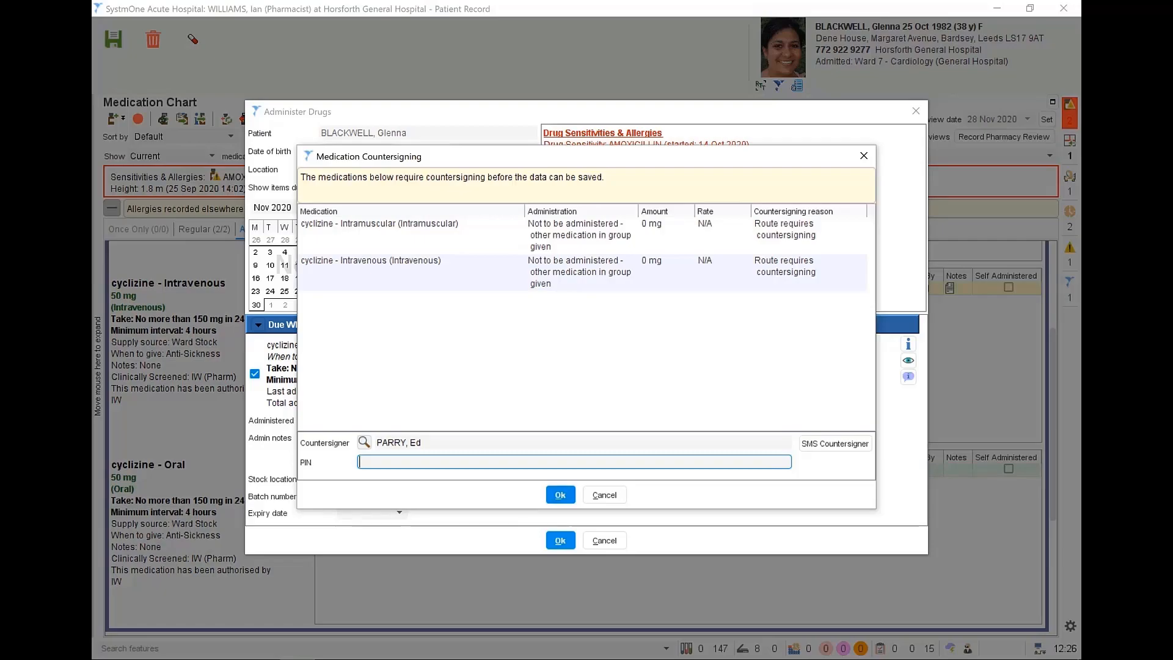
# - Countersign the cyclizine administration with the countersigner's PIN
pyautogui.write('****')
pyautogui.press('Tab')
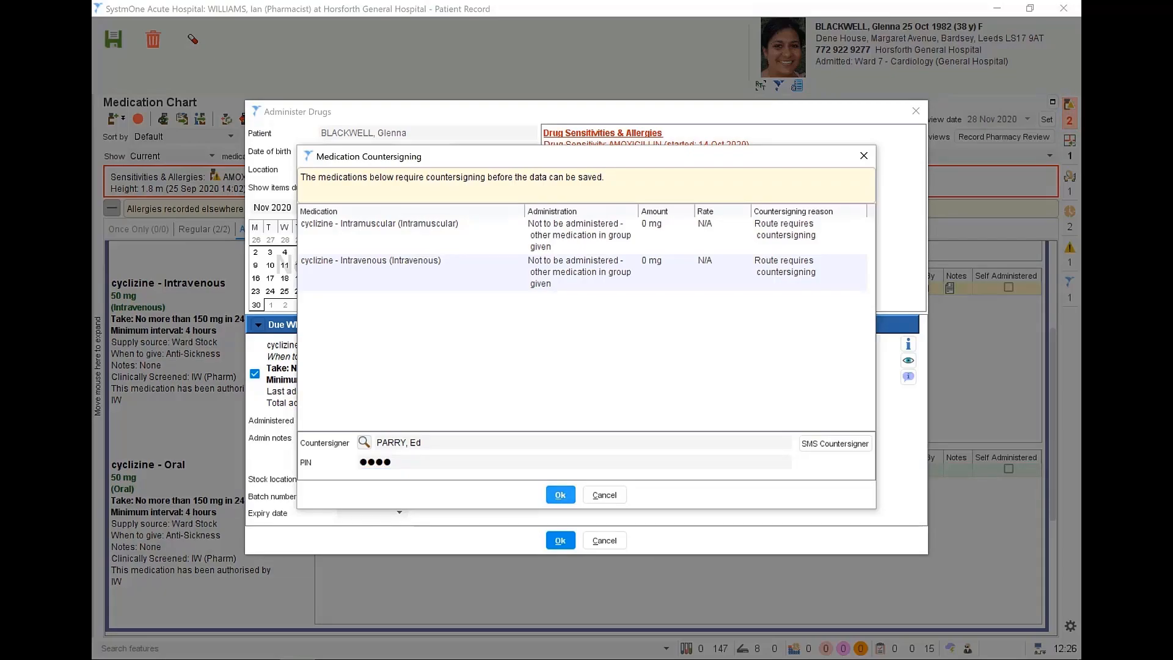
pyautogui.press('Return')
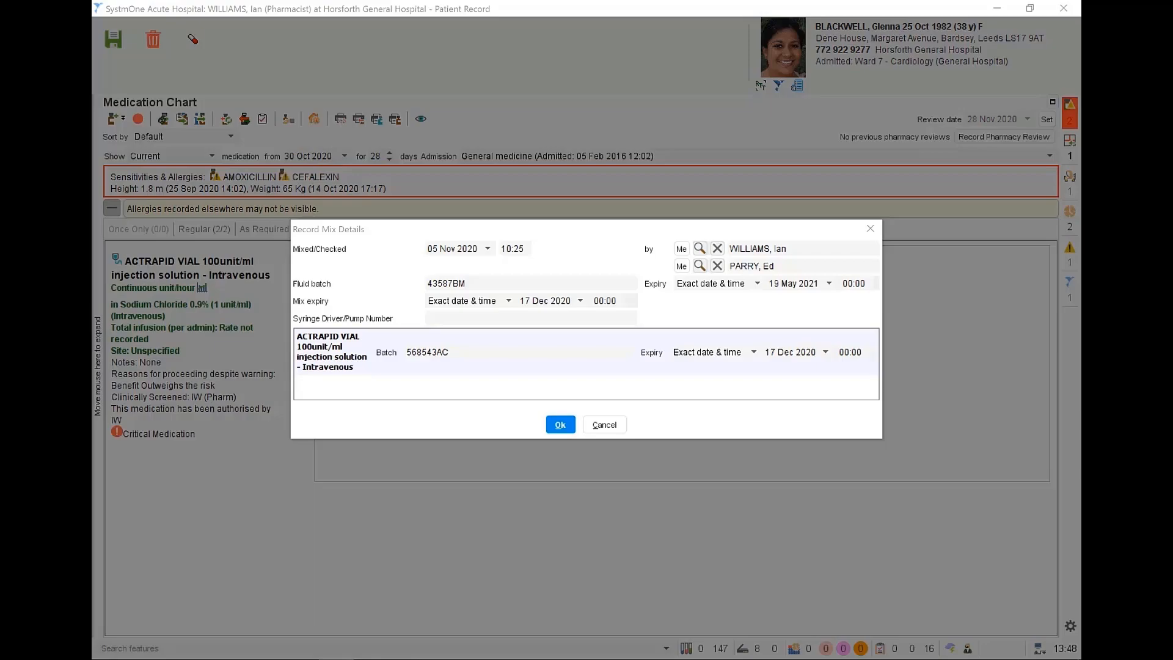
# - Start the Actrapid infusion at 1 ml per hour for blood glucose 5.5
pyautogui.press('Return')
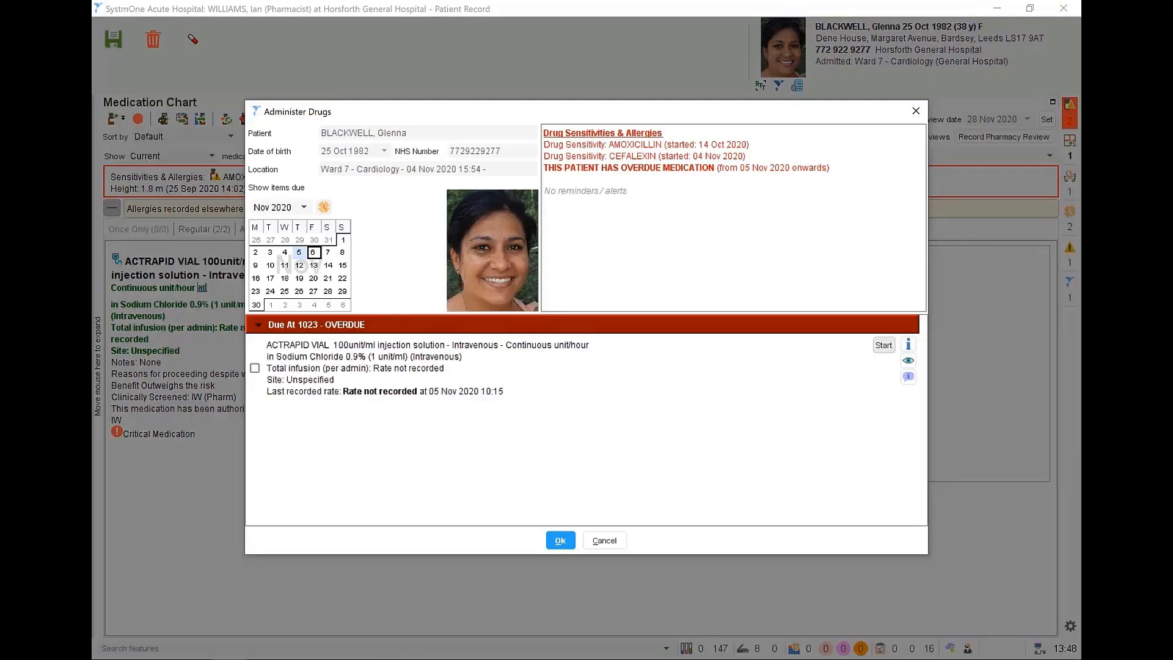
pyautogui.click(883, 346)
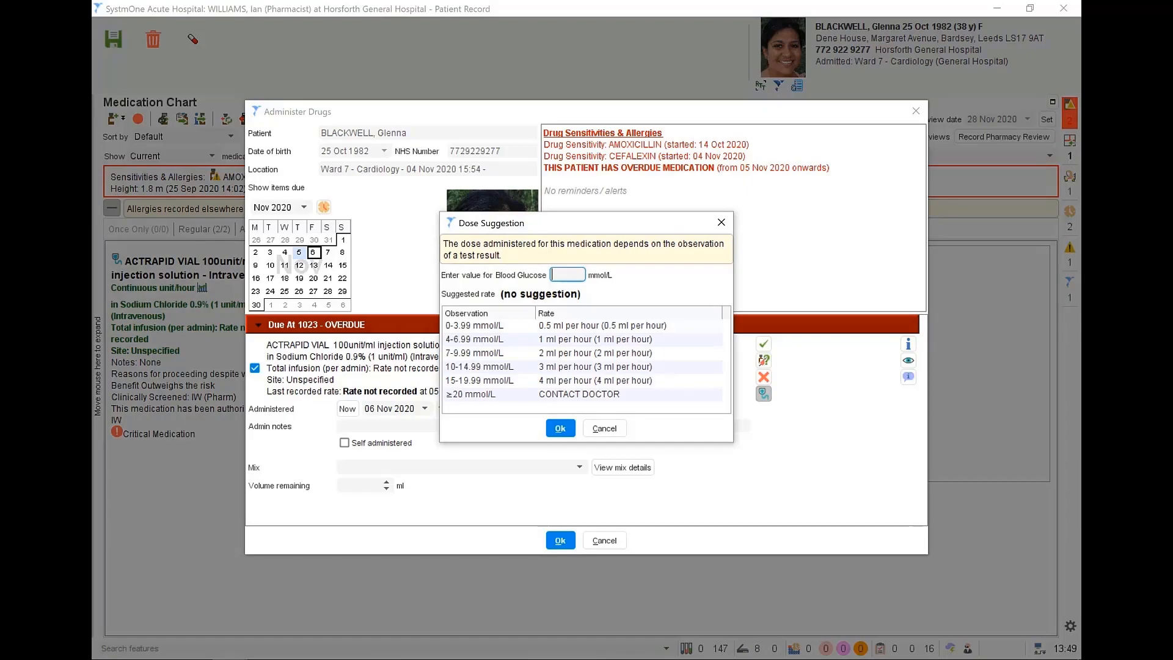
pyautogui.write('5.5')
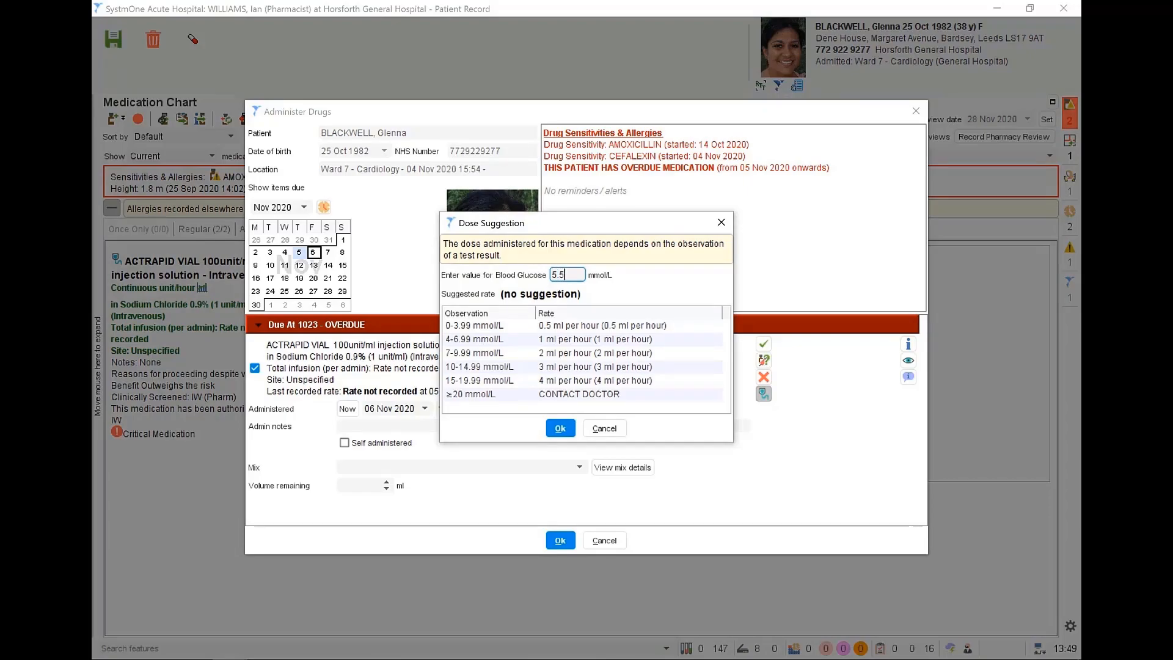
pyautogui.press('Tab')
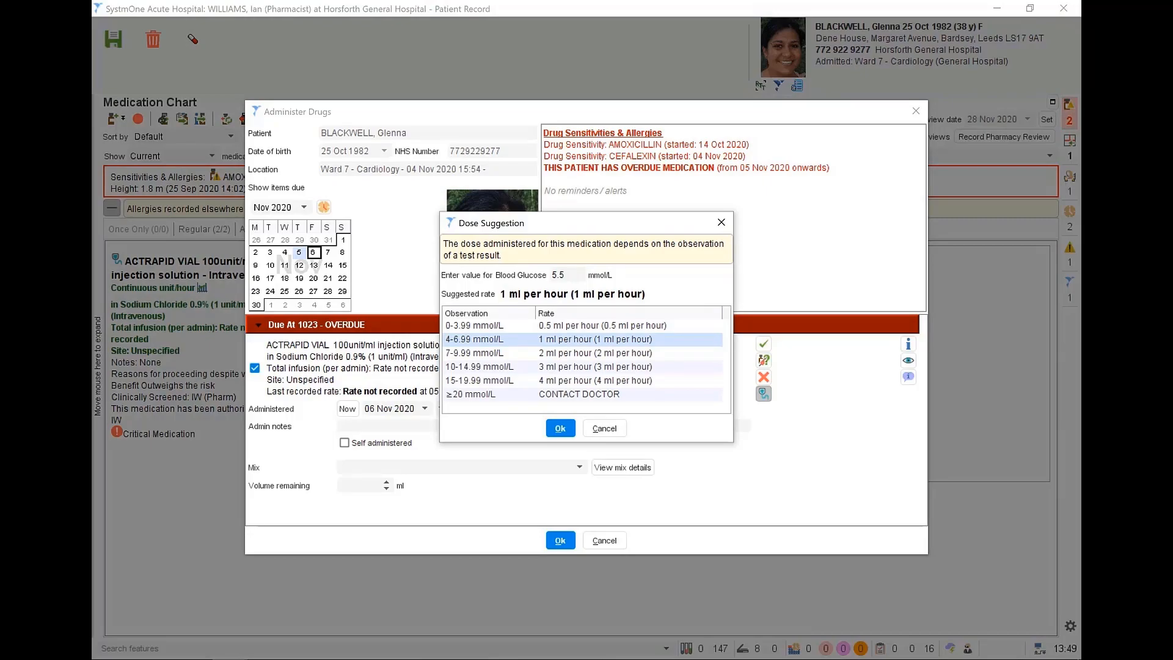
pyautogui.press('Return')
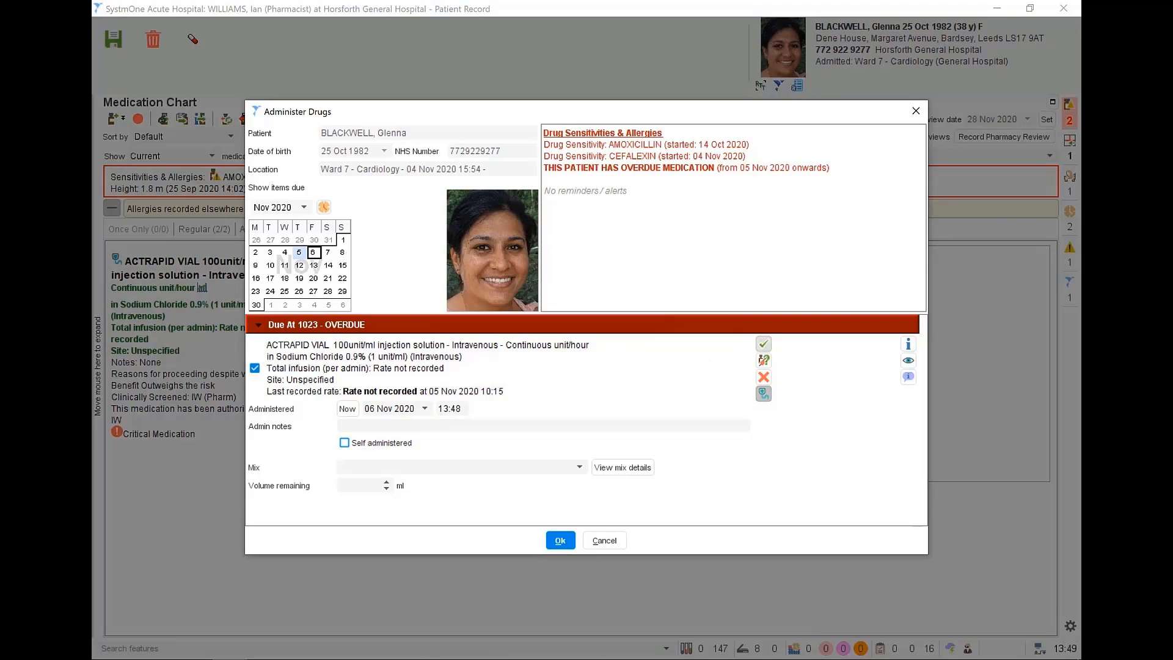
# - Select the insulin mix expiring 17 Dec 2020, save, and countersign with the PIN
pyautogui.click(458, 467)
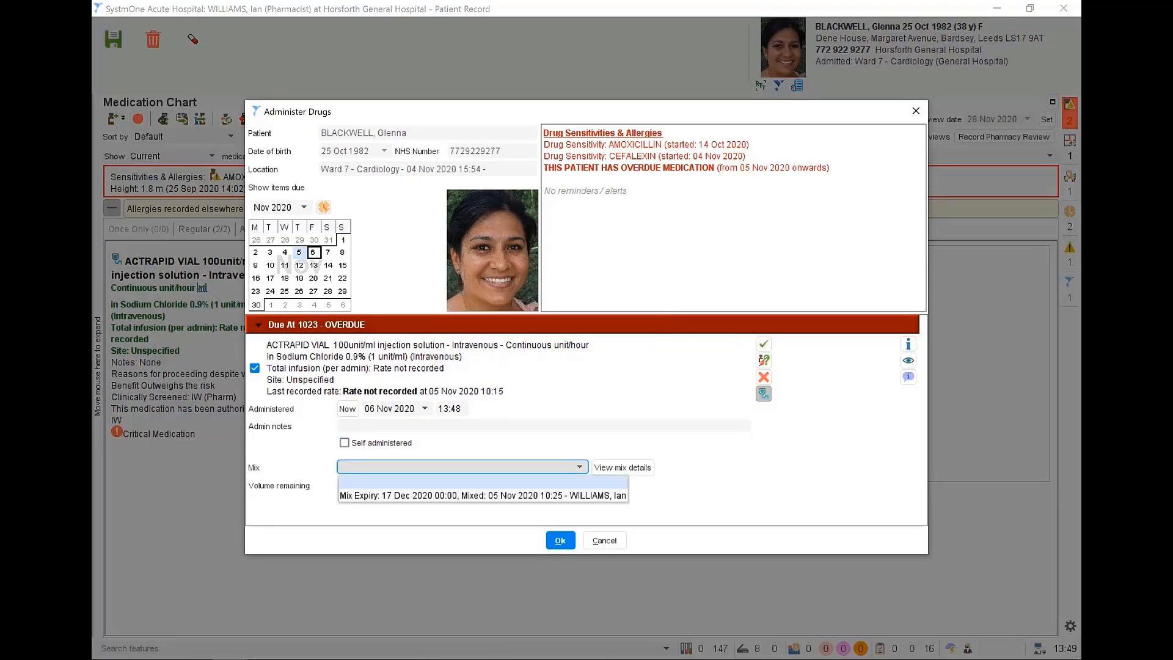
pyautogui.click(464, 481)
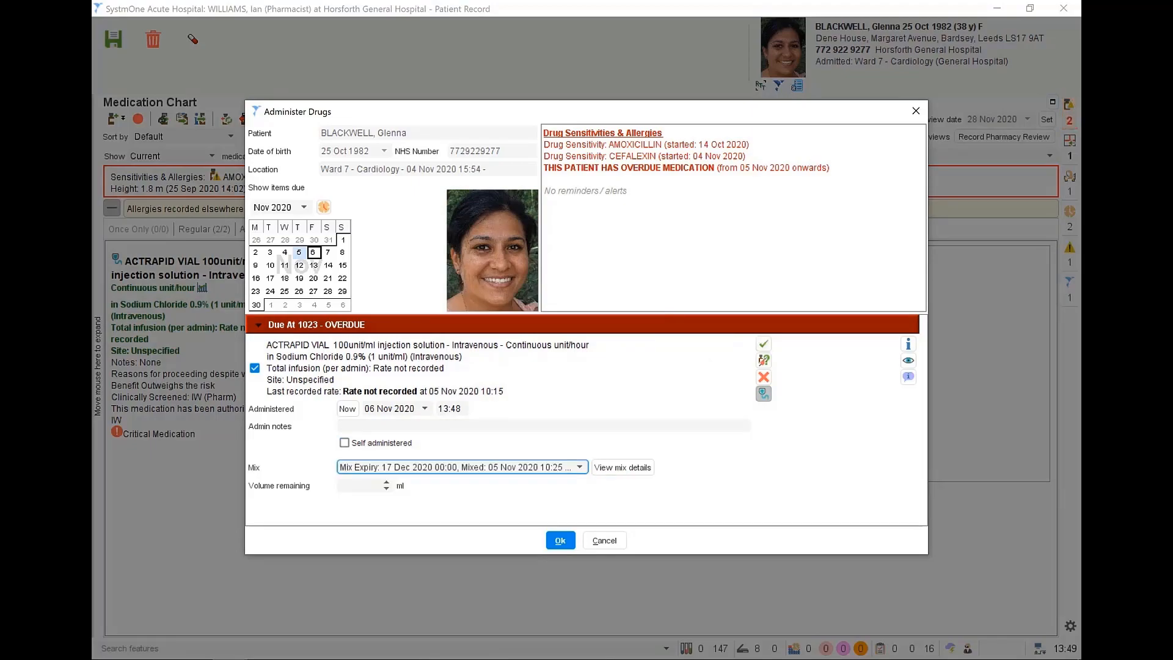
pyautogui.click(560, 540)
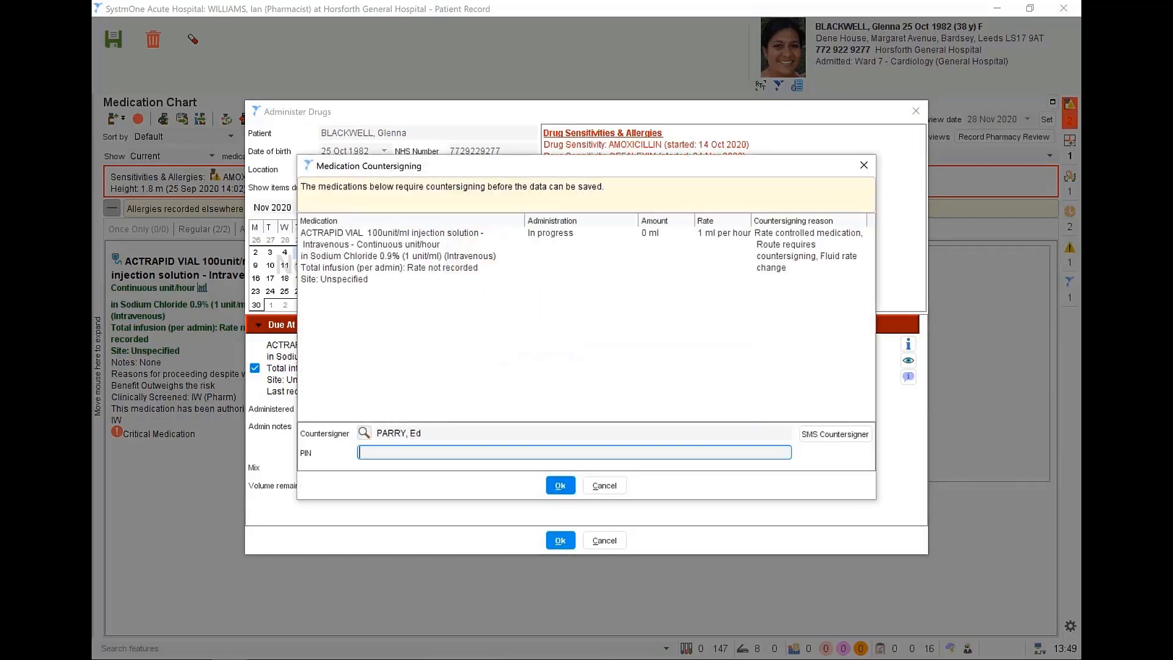
pyautogui.write('••••')
pyautogui.click(560, 486)
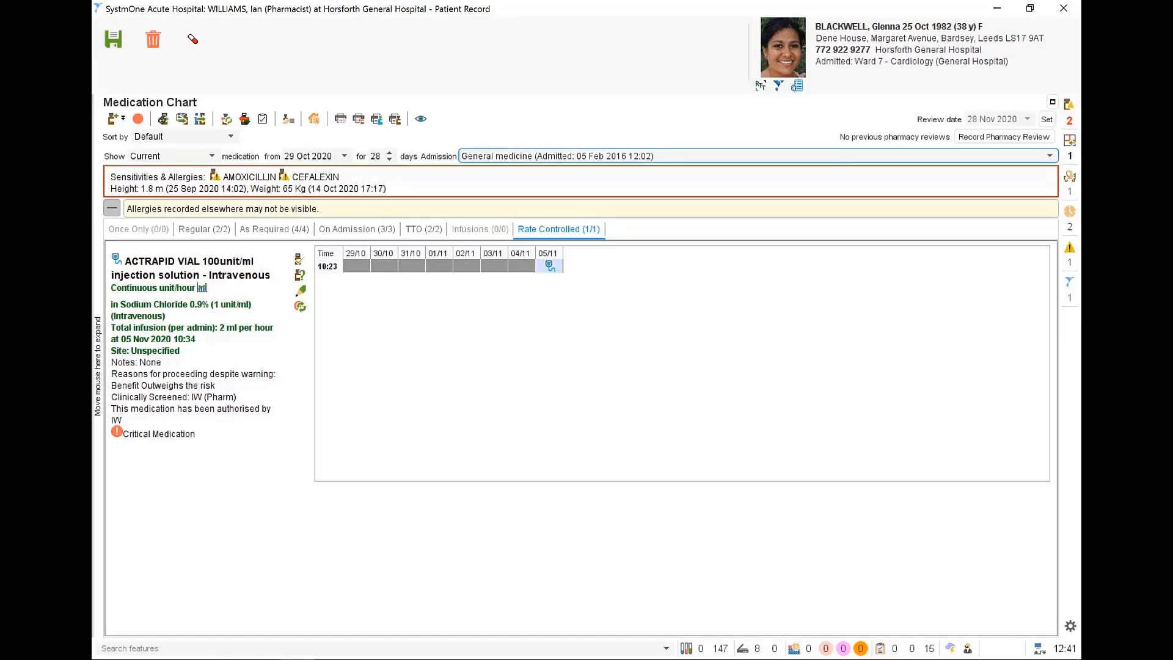
# - Record observations on the 05/11 Actrapid infusion entry, then reopen its actions menu
pyautogui.rightClick(549, 267)
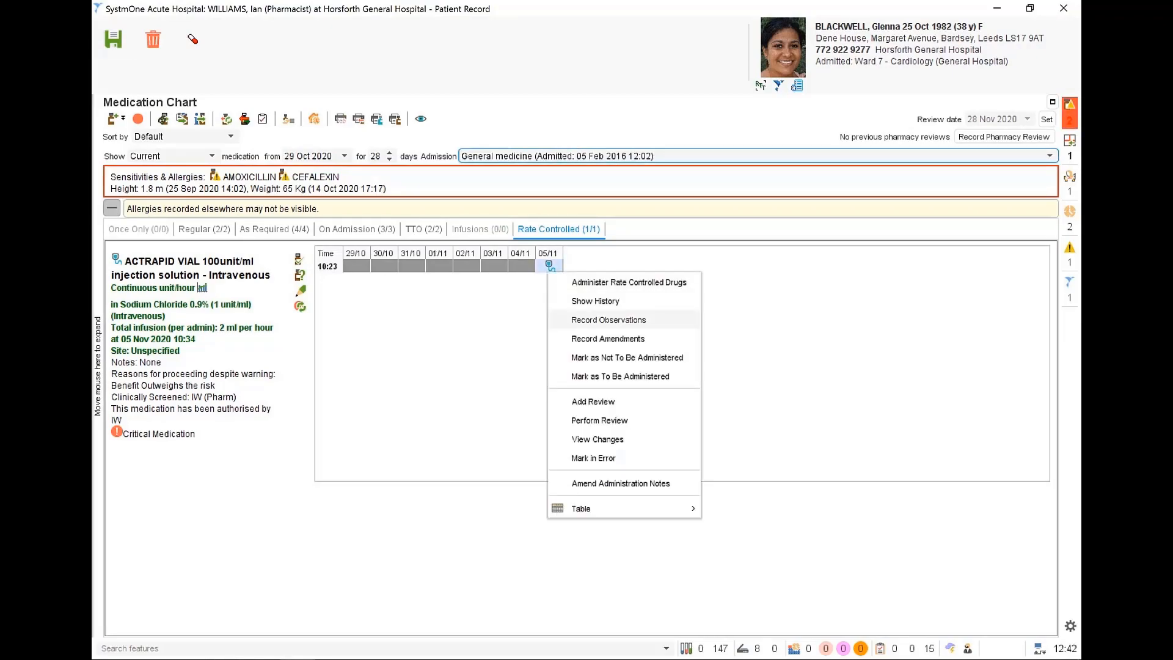
pyautogui.click(609, 320)
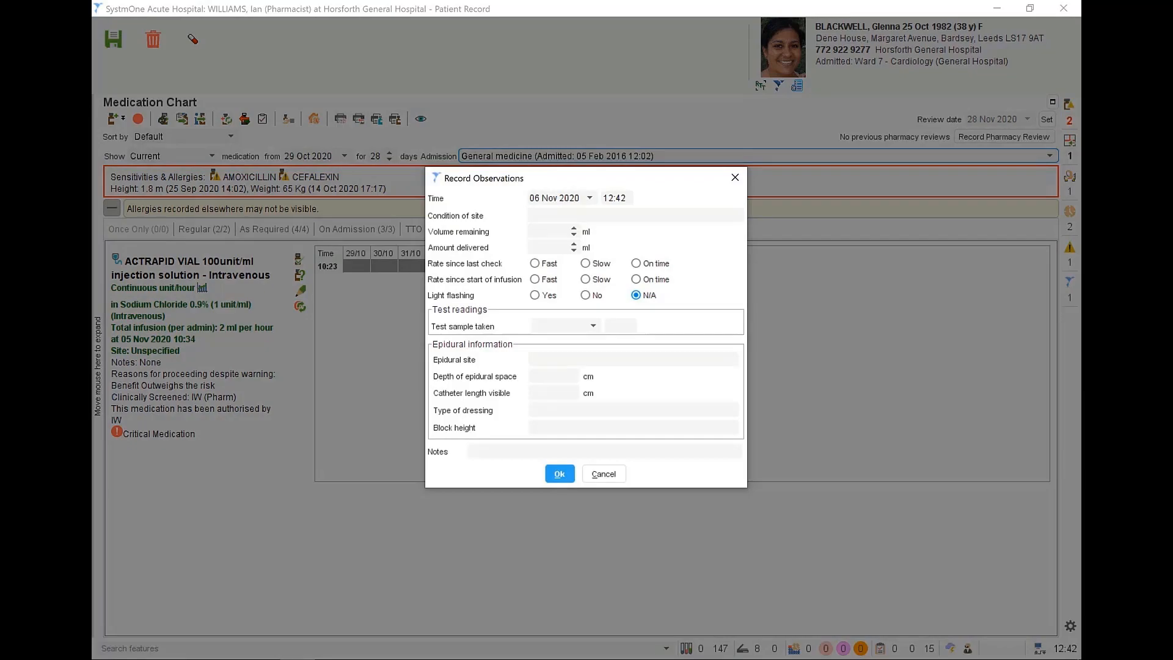
pyautogui.press('Return')
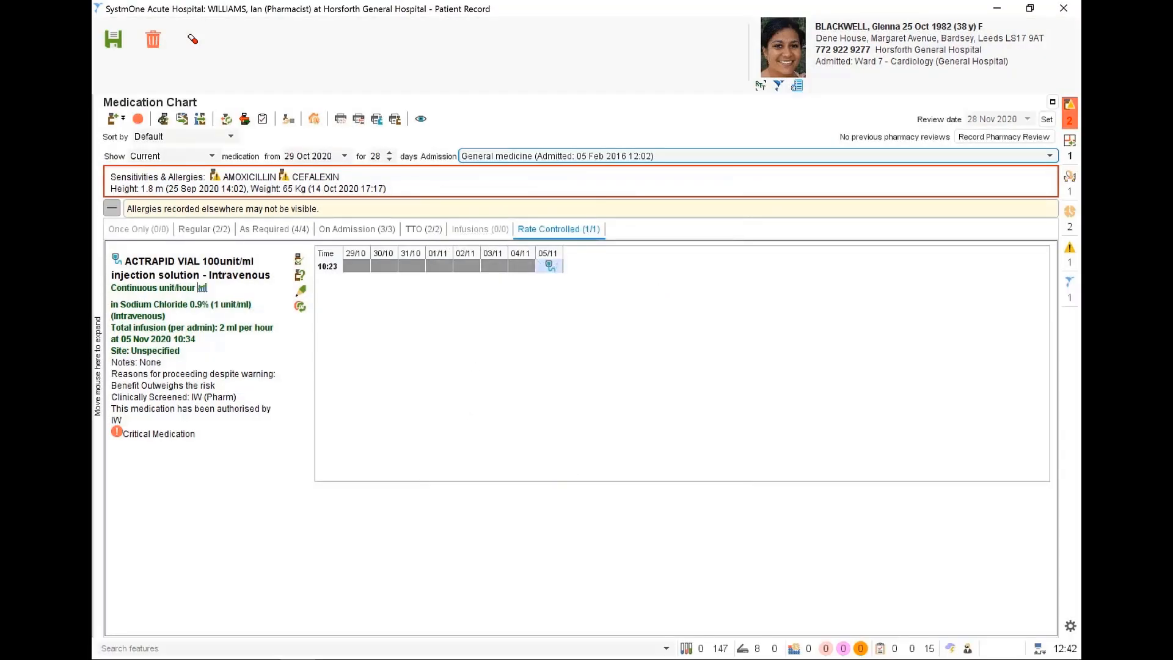
pyautogui.rightClick(544, 269)
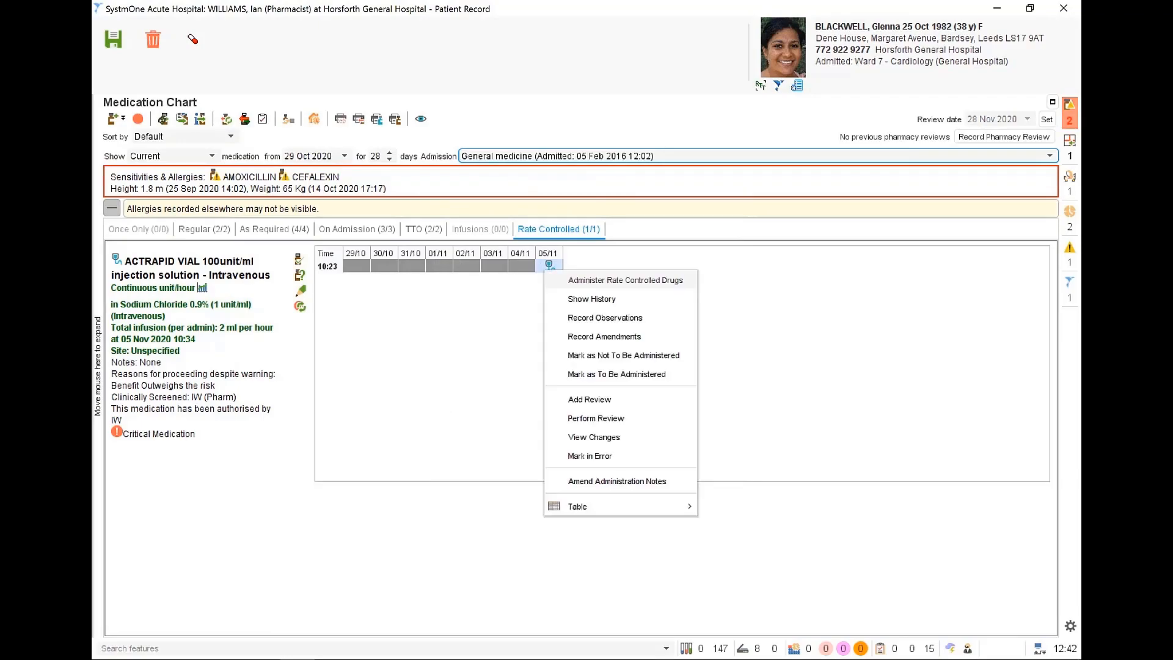
# - Change the Actrapid infusion to the suggested 2 ml/hour for blood glucose 7.9, countersigned with the countersigner's PIN
pyautogui.click(604, 337)
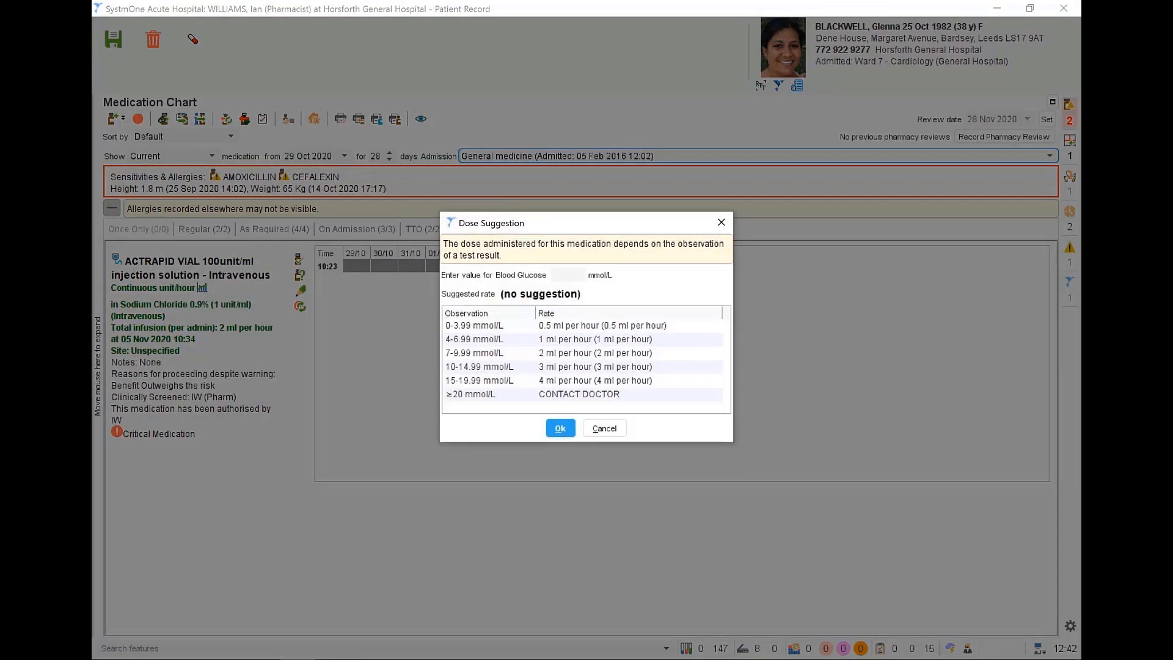
pyautogui.write('7.9')
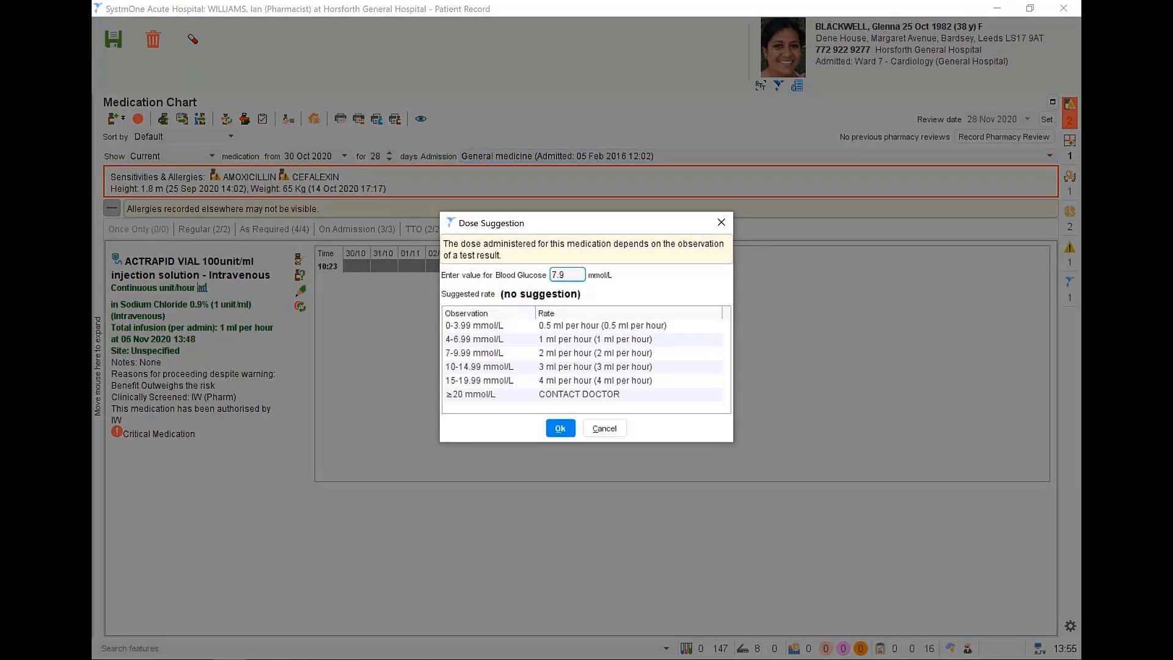
pyautogui.press('Tab')
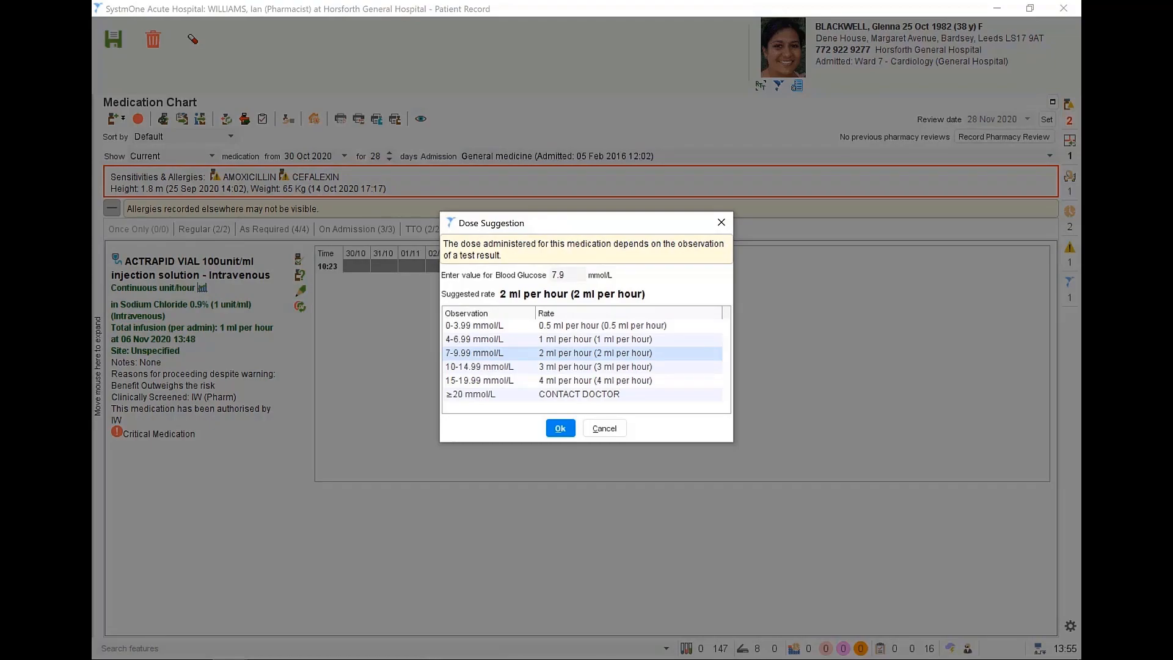
pyautogui.press('Return')
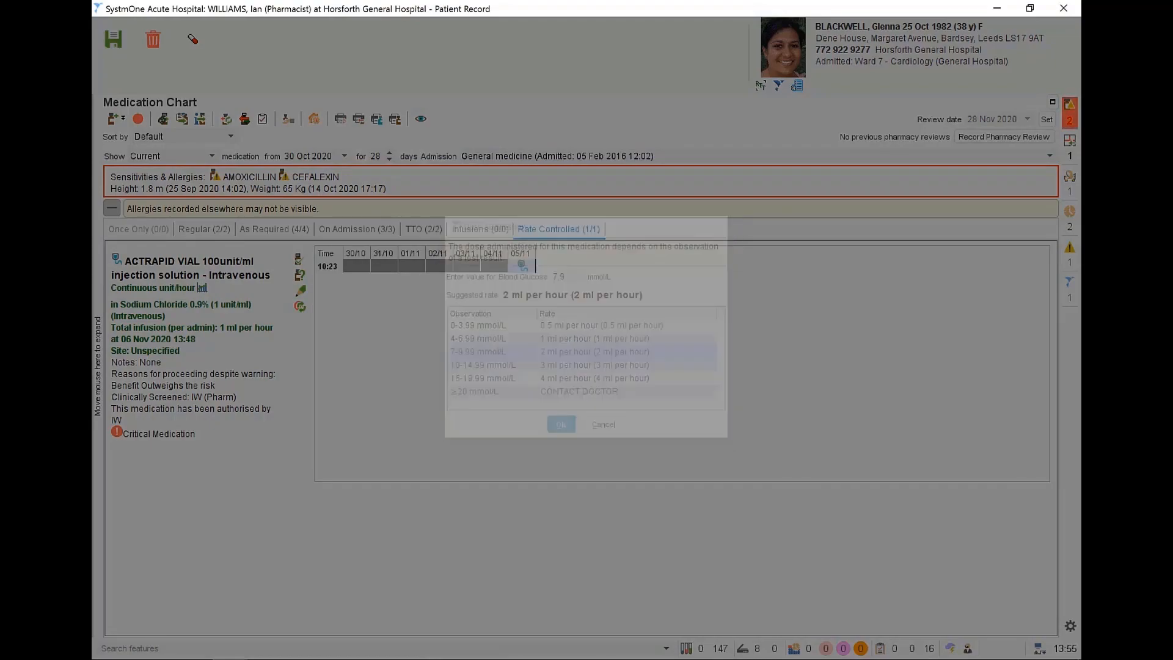
pyautogui.press('Return')
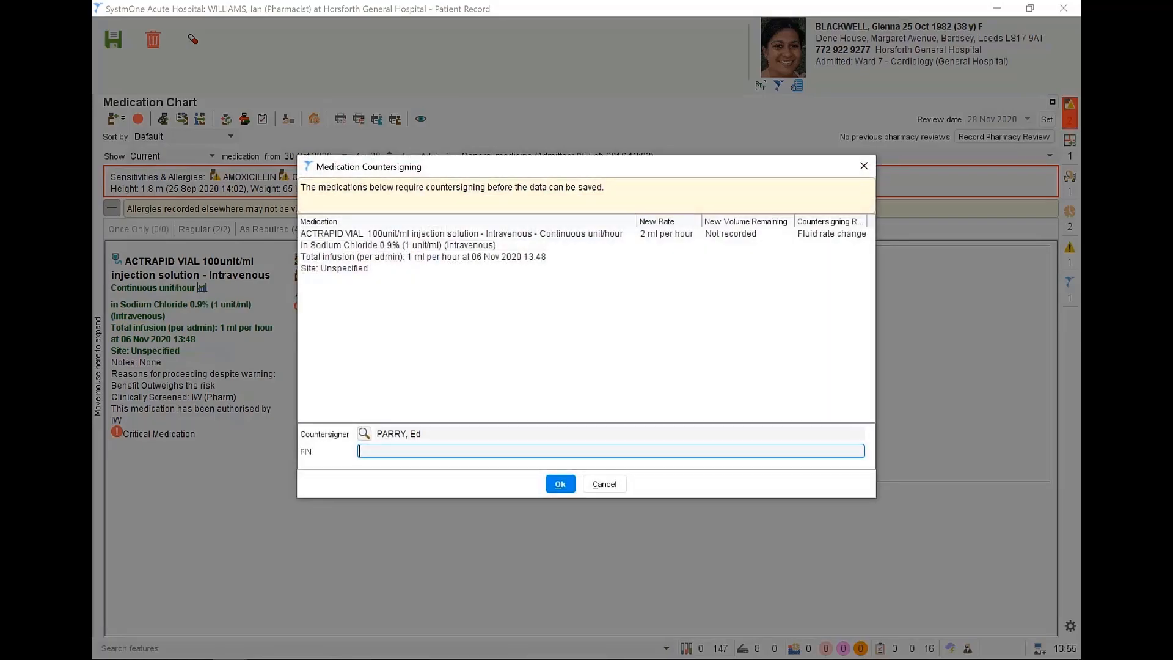
pyautogui.write('****')
pyautogui.press('Return')
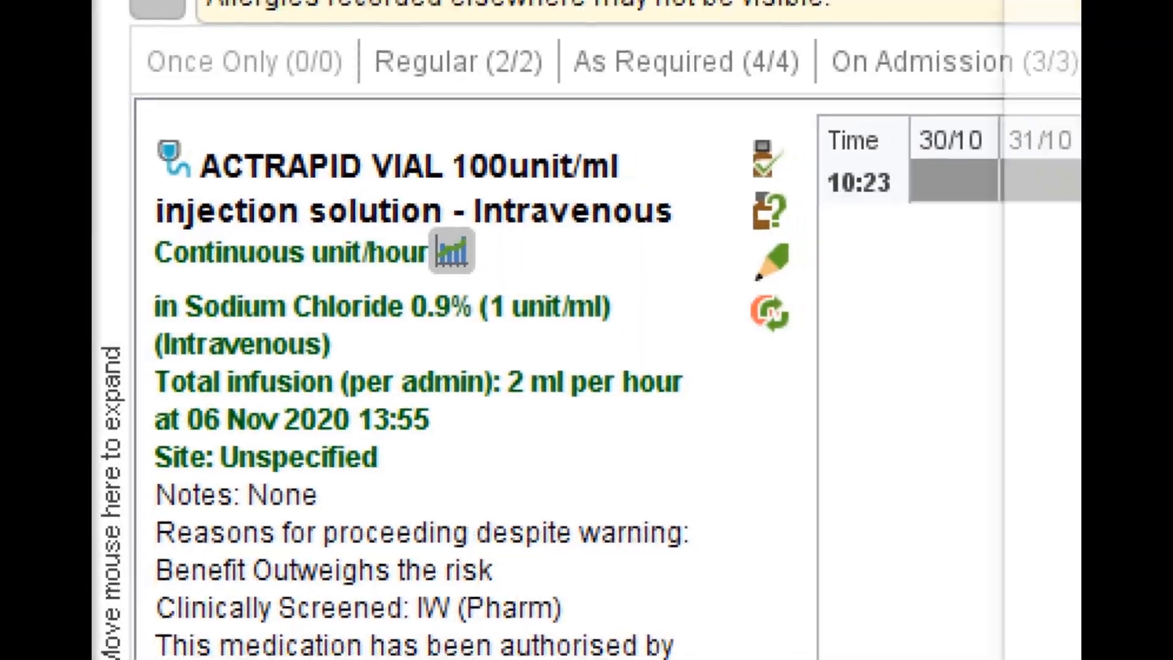
# - View the Observation linking information pairing glucose readings 5.5 and 7.9 with Actrapid rates 1 and 2
pyautogui.click(467, 249)
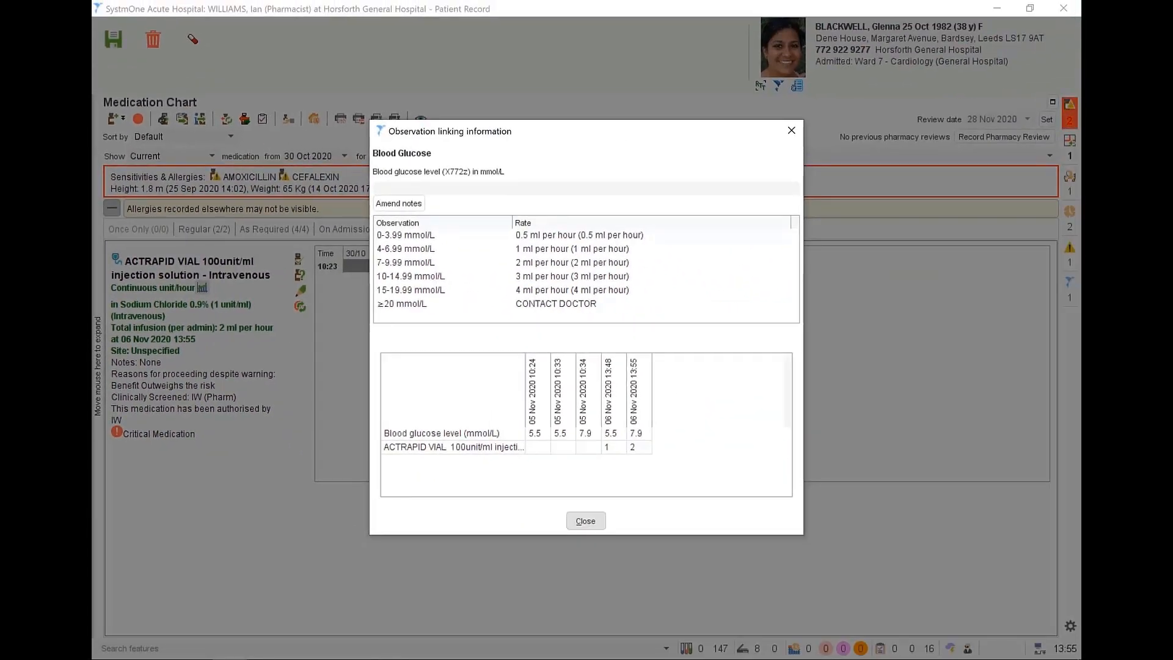